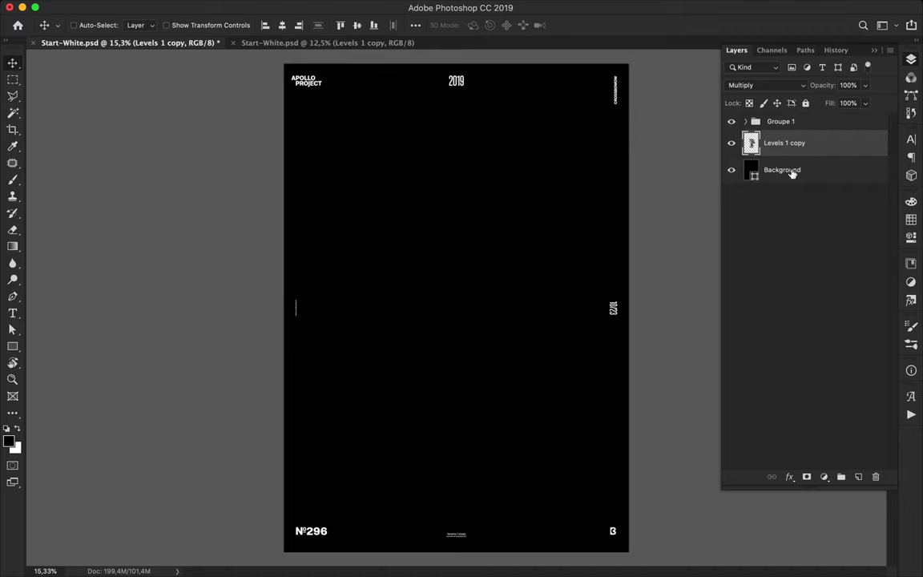
From the Background layer, draw a rectangle about 4944 × 4311 px over the poster's upper half
{"action": "left_click", "coordinate": [802, 171]}
{"action": "left_click_drag", "start_coordinate": [320, 107], "coordinate": [564, 319]}
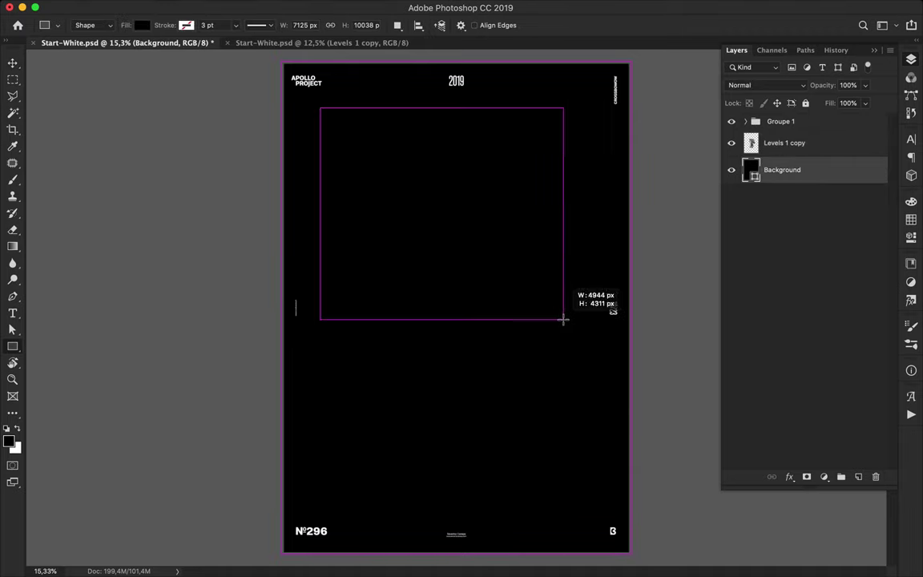
Fill the rectangle with a magenta swatch
{"action": "left_click", "coordinate": [141, 24]}
{"action": "scroll", "coordinate": [160, 144], "scroll_direction": "down", "scroll_amount": 5}
{"action": "scroll", "coordinate": [176, 142], "scroll_direction": "down", "scroll_amount": 5}
{"action": "scroll", "coordinate": [176, 142], "scroll_direction": "up", "scroll_amount": 5}
{"action": "left_click", "coordinate": [110, 128]}
Duplicate the magenta rectangle below the first and narrow it from the left
{"action": "key", "text": "v"}
{"action": "left_click_drag", "start_coordinate": [373, 179], "coordinate": [417, 396], "text": "alt"}
{"action": "key", "text": "ctrl+t"}
{"action": "left_click_drag", "start_coordinate": [486, 535], "coordinate": [486, 484]}
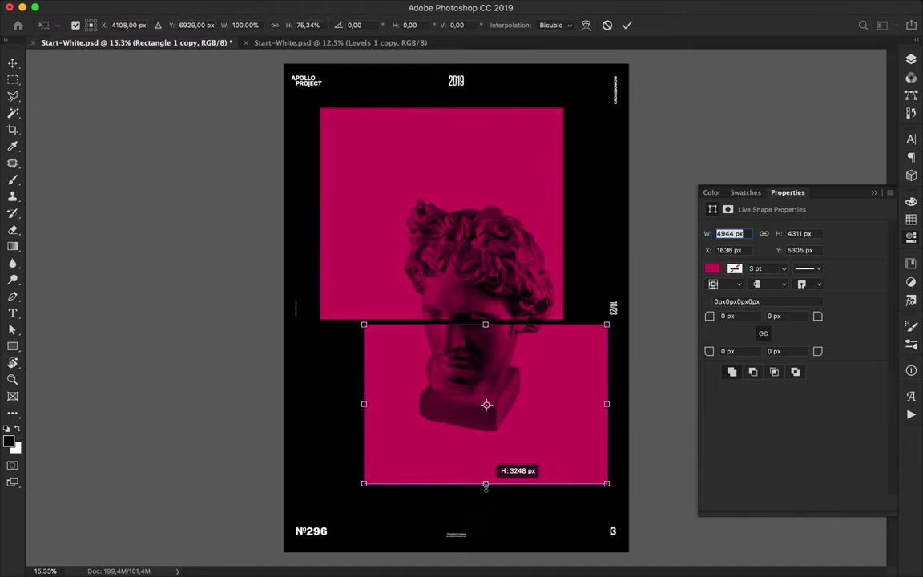
{"action": "left_click_drag", "start_coordinate": [364, 403], "coordinate": [409, 400]}
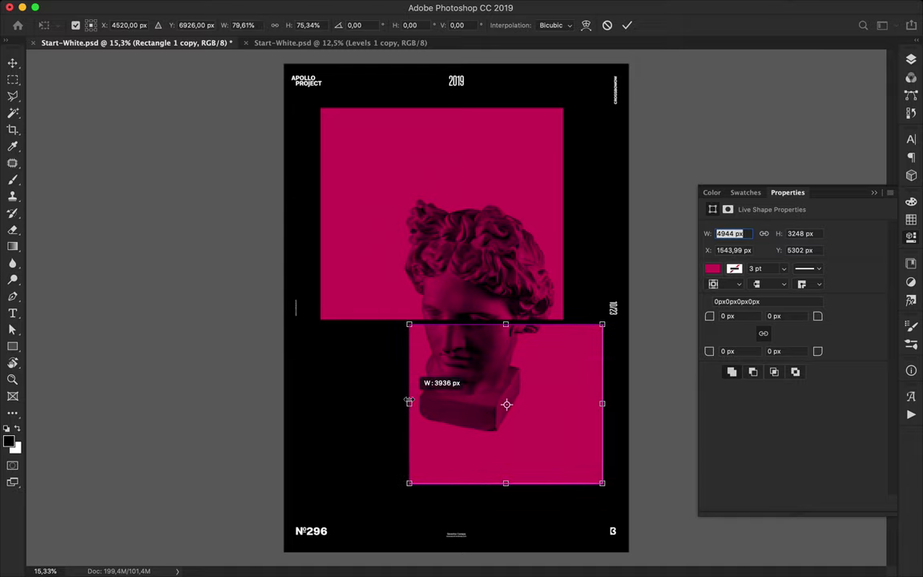
{"action": "key", "text": "Return"}
Bring statue heads from the green poster into both magenta panels, then close that document
{"action": "left_click_drag", "start_coordinate": [482, 260], "coordinate": [577, 379]}
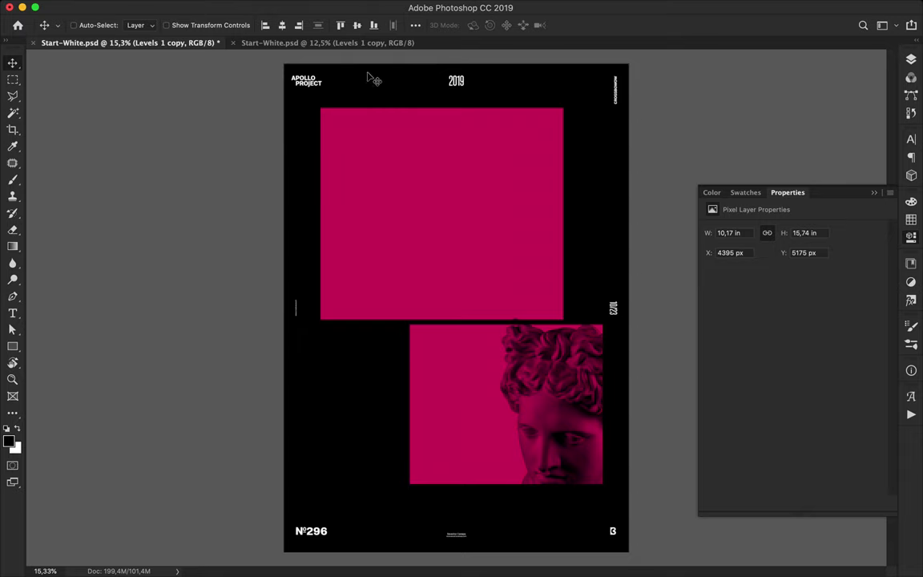
{"action": "key", "text": "ctrl+Tab"}
{"action": "mouse_move", "coordinate": [330, 314]}
{"action": "left_mouse_down"}
{"action": "mouse_move", "coordinate": [199, 98]}
{"action": "mouse_move", "coordinate": [384, 160]}
{"action": "left_mouse_up"}
{"action": "left_click", "coordinate": [215, 43]}
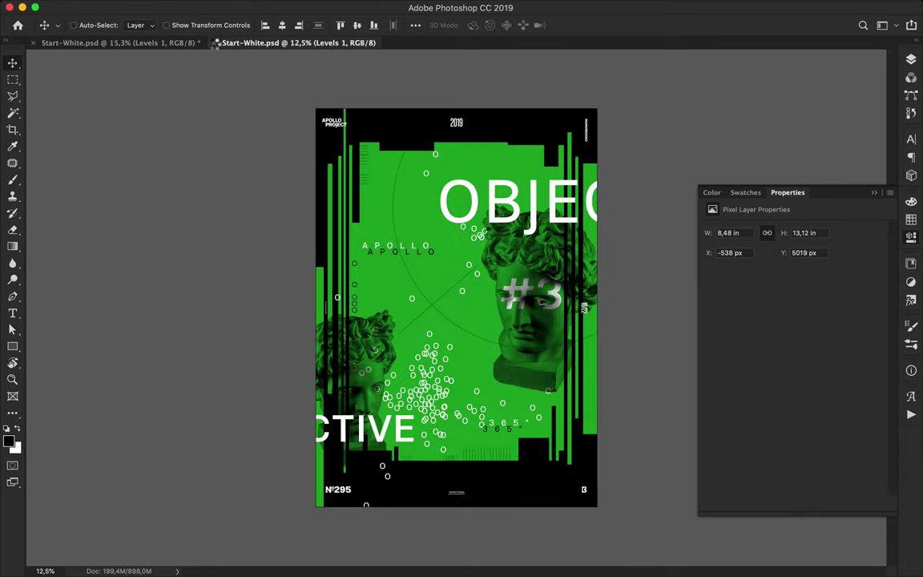
{"action": "left_click", "coordinate": [215, 43]}
Position the upper statue head top-left and raise the lower head within its panel
{"action": "left_click_drag", "start_coordinate": [449, 260], "coordinate": [355, 145]}
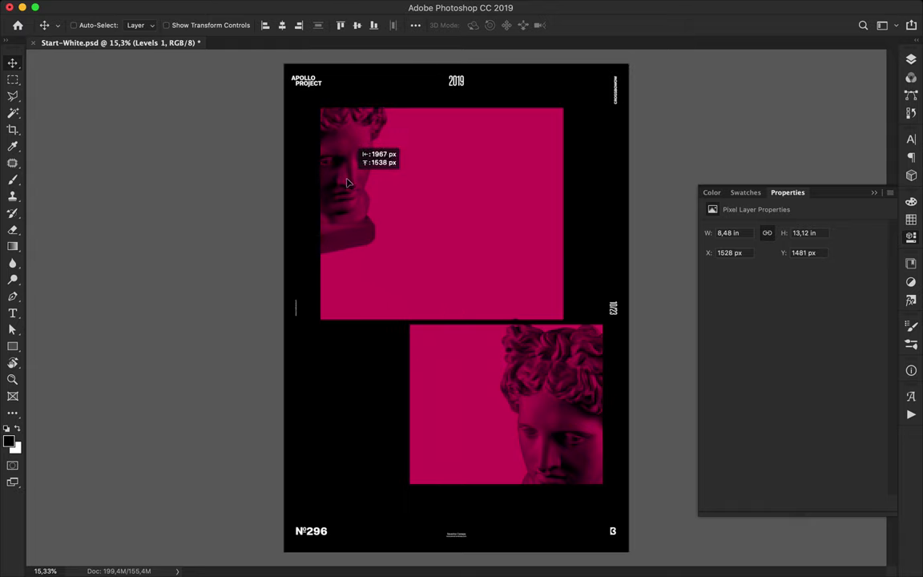
{"action": "left_click_drag", "start_coordinate": [552, 397], "coordinate": [549, 378]}
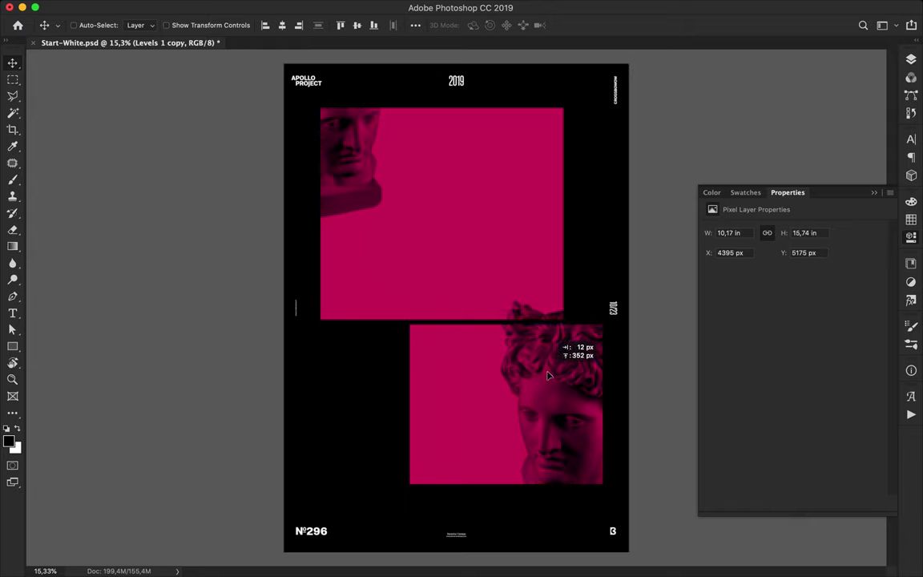
{"action": "left_click_drag", "start_coordinate": [549, 378], "coordinate": [549, 373]}
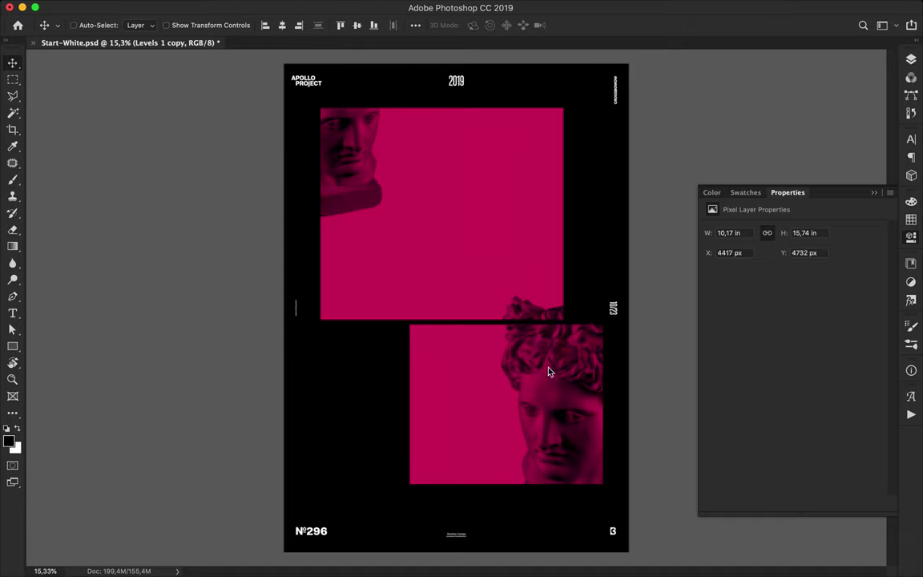
{"action": "left_click", "coordinate": [420, 365], "text": "ctrl"}
Draw two horizontal magenta bars at left and two vertical bars down to the poster bottom
{"action": "key", "text": "u"}
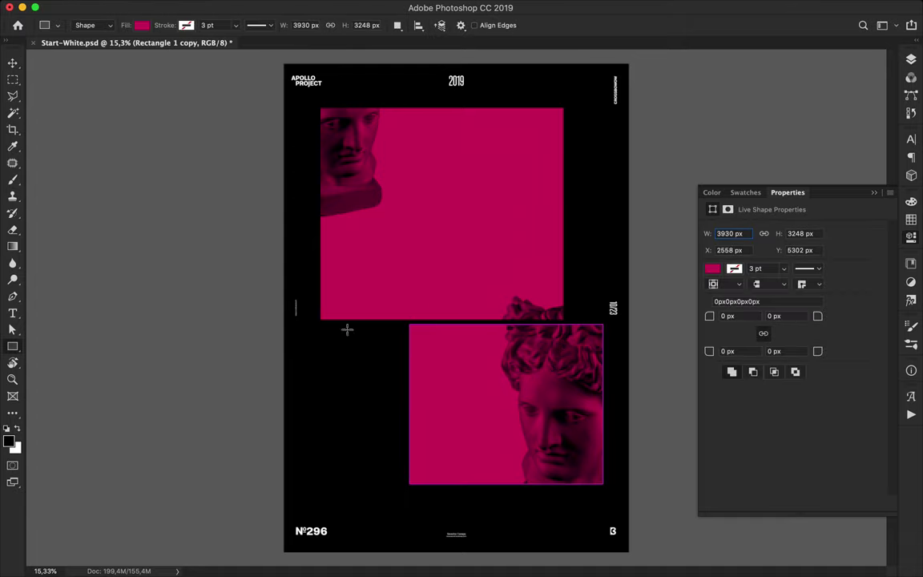
{"action": "left_click_drag", "start_coordinate": [274, 329], "coordinate": [403, 337]}
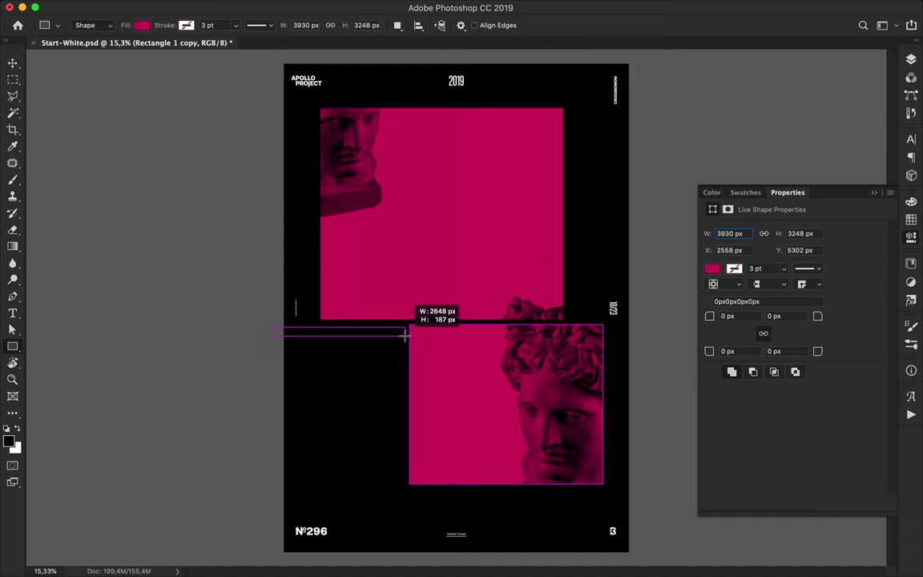
{"action": "left_click_drag", "start_coordinate": [403, 336], "coordinate": [400, 337]}
{"action": "left_click_drag", "start_coordinate": [273, 343], "coordinate": [335, 347]}
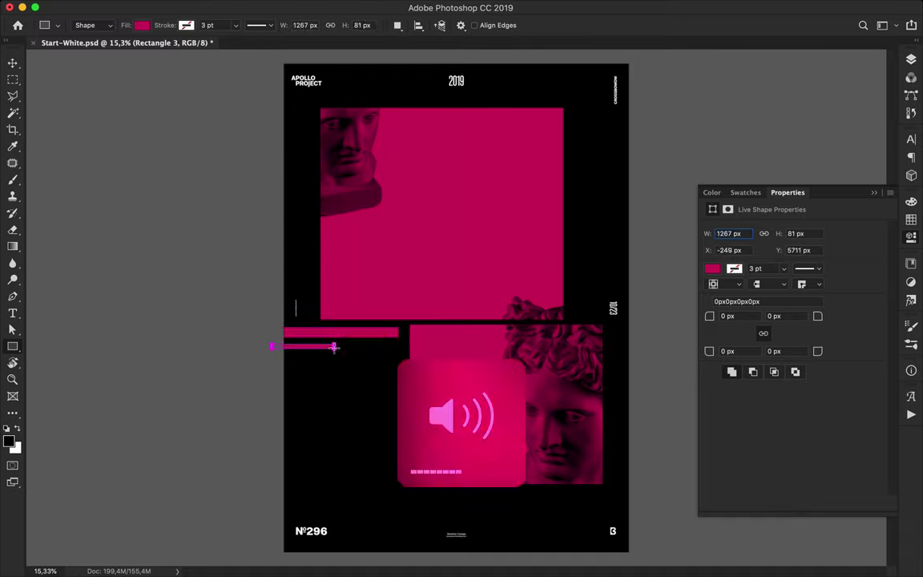
{"action": "left_click_drag", "start_coordinate": [399, 351], "coordinate": [405, 555]}
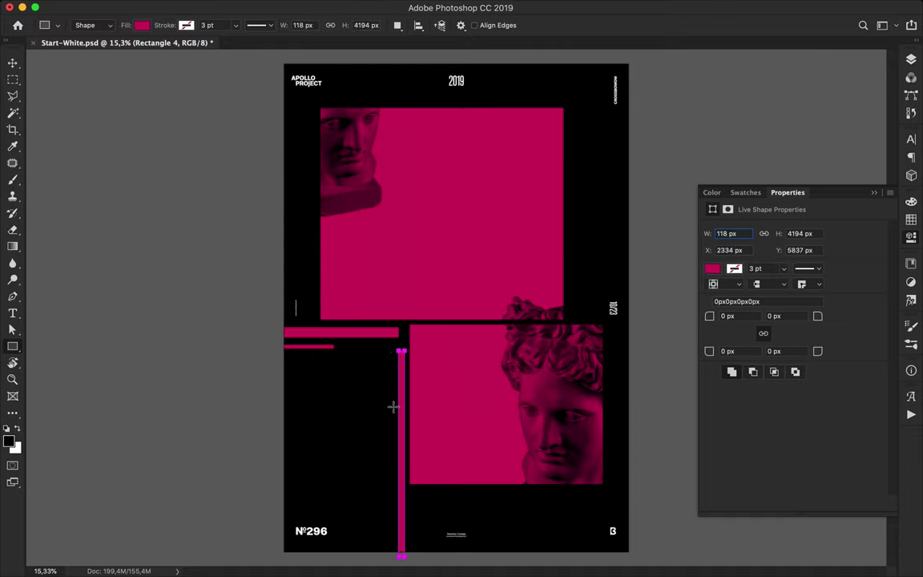
{"action": "left_click_drag", "start_coordinate": [395, 400], "coordinate": [367, 563]}
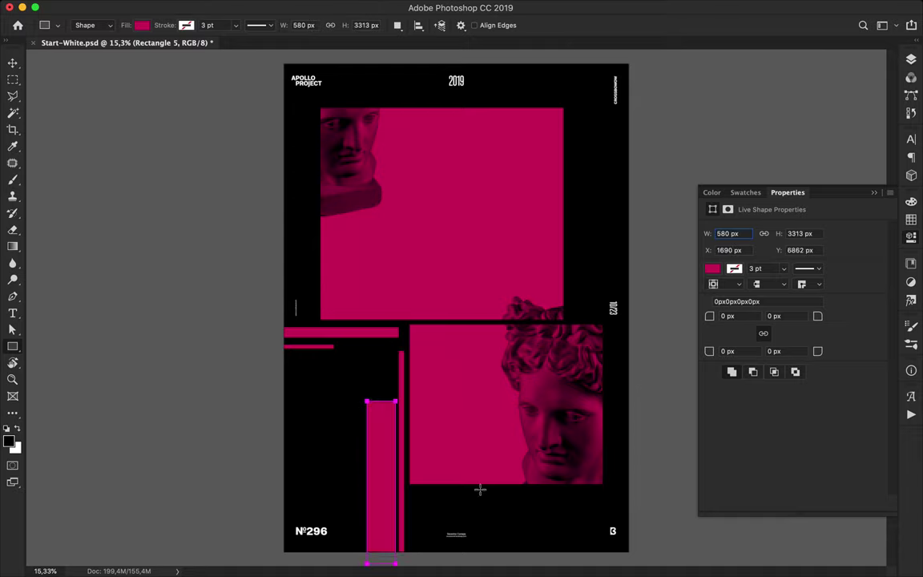
Add two vertical bars at the top right and a small block at the lower panel's right edge
{"action": "left_click_drag", "start_coordinate": [569, 56], "coordinate": [574, 148]}
{"action": "mouse_move", "coordinate": [576, 58]}
{"action": "left_mouse_down"}
{"action": "mouse_move", "coordinate": [592, 280]}
{"action": "mouse_move", "coordinate": [605, 199]}
{"action": "left_mouse_up"}
{"action": "key", "text": "v"}
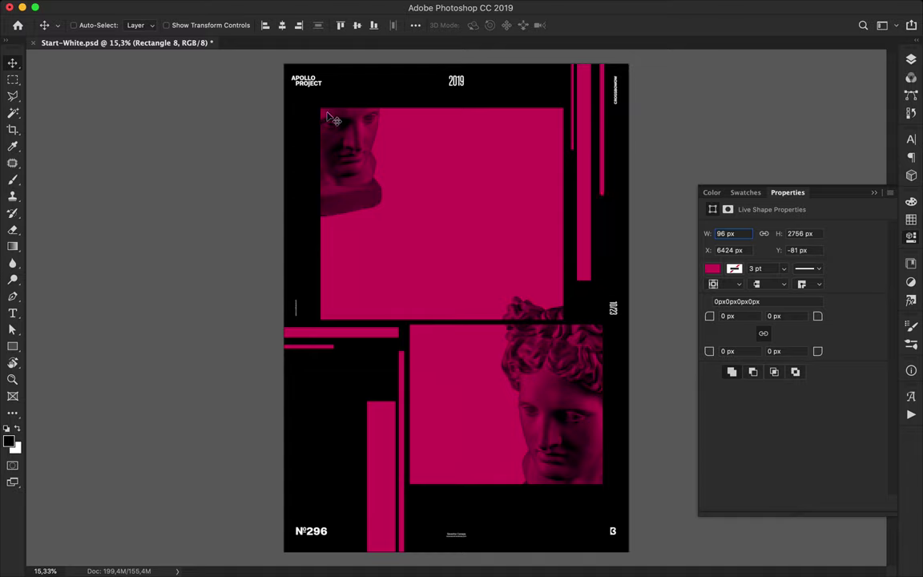
{"action": "key", "text": "u"}
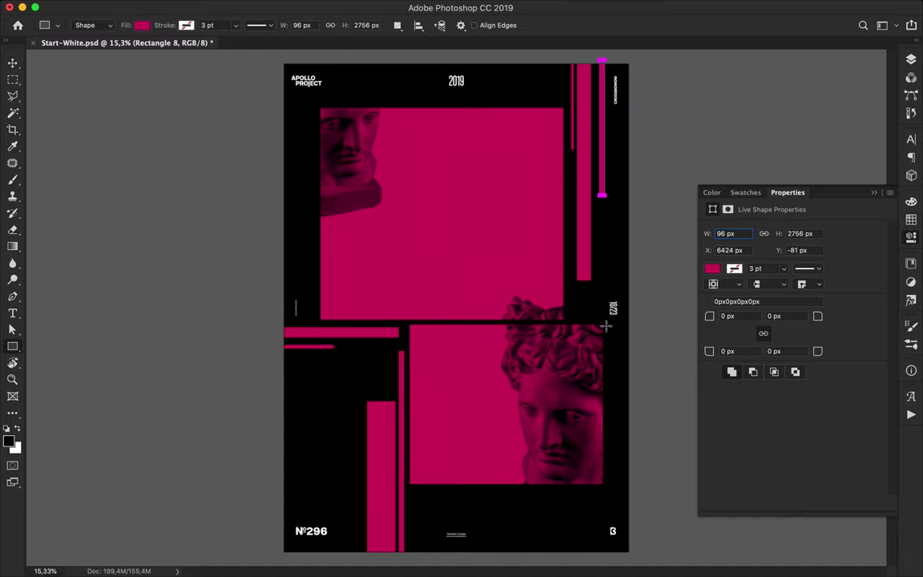
{"action": "left_click_drag", "start_coordinate": [607, 325], "coordinate": [652, 365]}
{"action": "key", "text": "v"}
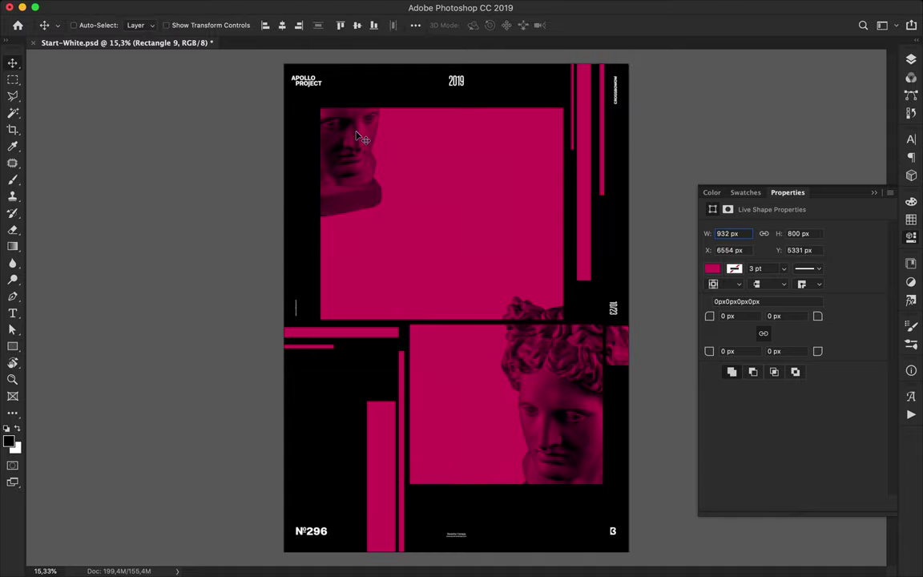
Add OBJECTIVE text in the upper panel in the Medium font style
{"action": "key", "text": "t"}
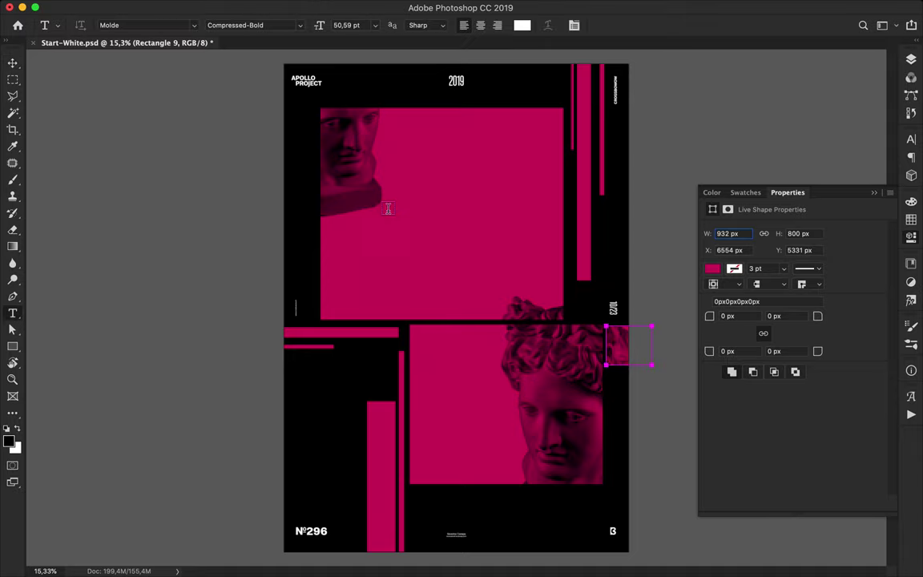
{"action": "left_click", "coordinate": [403, 205]}
{"action": "type", "text": "OBJECTIVE"}
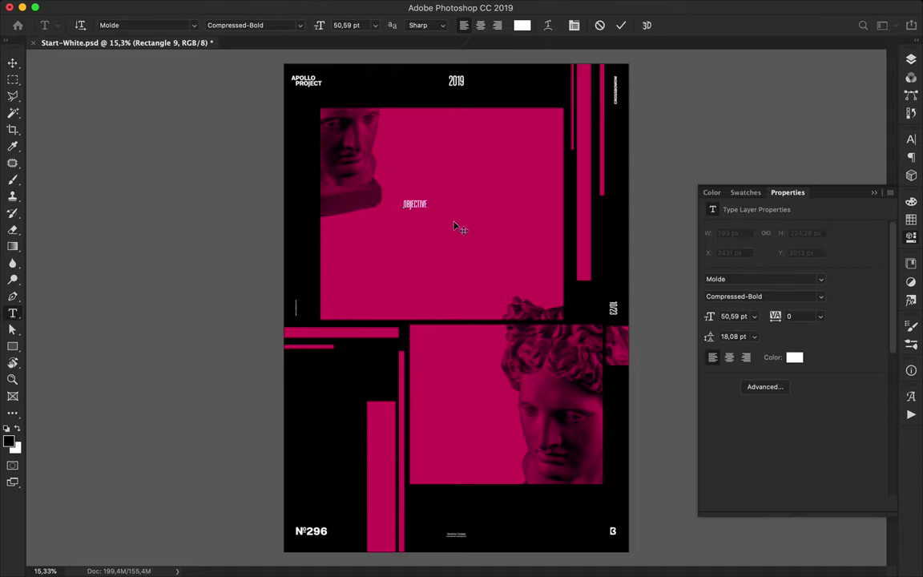
{"action": "key", "text": "Escape"}
{"action": "left_click", "coordinate": [912, 139]}
{"action": "left_click", "coordinate": [757, 147]}
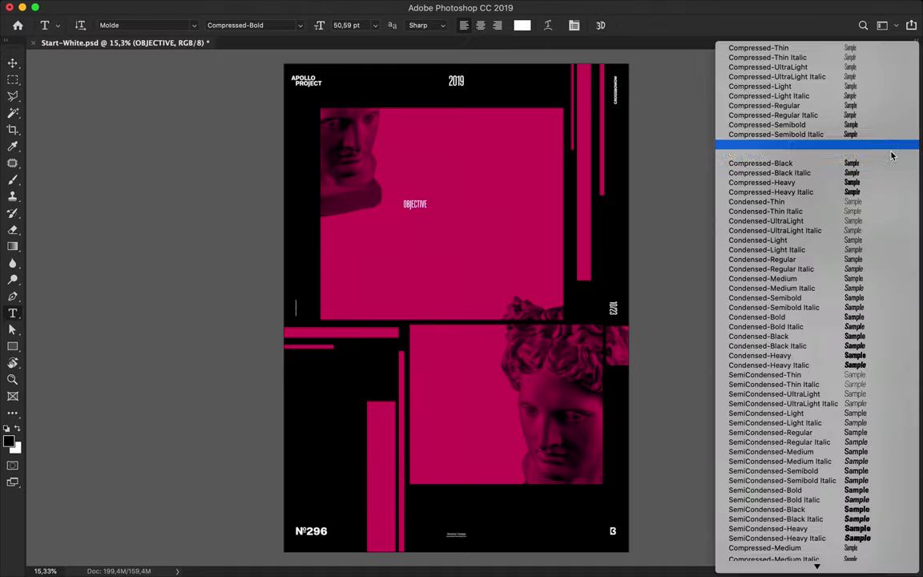
{"action": "scroll", "coordinate": [833, 256], "scroll_direction": "down", "scroll_amount": 5}
{"action": "scroll", "coordinate": [833, 256], "scroll_direction": "down", "scroll_amount": 5}
{"action": "left_click", "coordinate": [814, 173]}
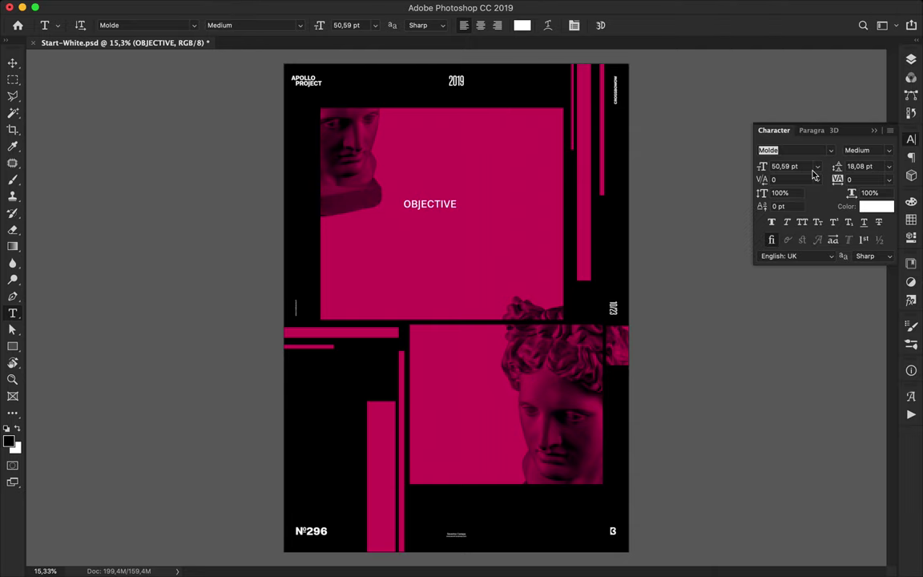
Enlarge OBJECTIVE to about 260% then 185% and set its letter spacing to 60
{"action": "key", "text": "ctrl+t"}
{"action": "left_click_drag", "start_coordinate": [457, 198], "coordinate": [541, 182]}
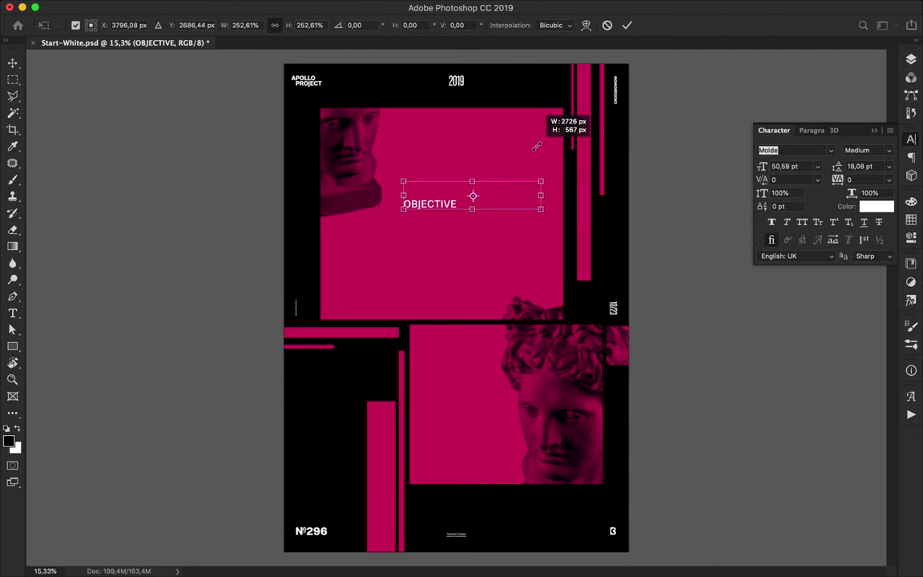
{"action": "key", "text": "Return"}
{"action": "type", "text": "200"}
{"action": "key", "text": "Return"}
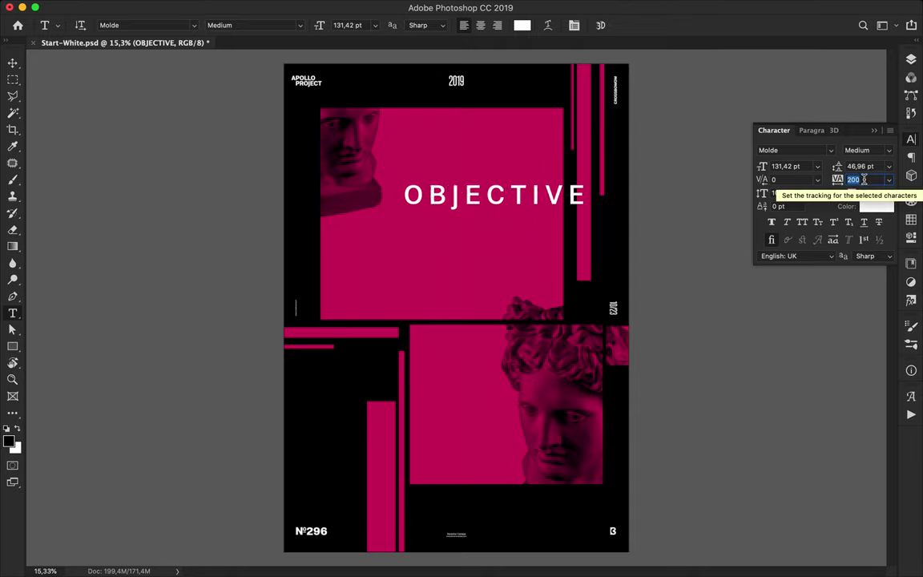
{"action": "type", "text": "60"}
{"action": "key", "text": "Return"}
{"action": "key", "text": "ctrl+t"}
{"action": "left_click_drag", "start_coordinate": [553, 207], "coordinate": [696, 288]}
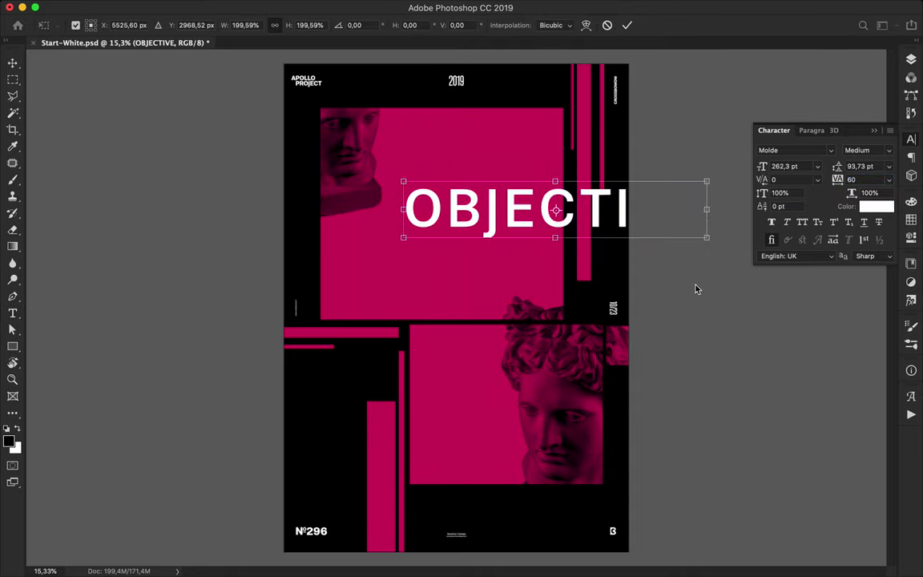
{"action": "mouse_move", "coordinate": [614, 210]}
{"action": "left_mouse_down"}
{"action": "mouse_move", "coordinate": [600, 193]}
{"action": "mouse_move", "coordinate": [641, 190]}
{"action": "left_mouse_up"}
Shorten the headline from OBJECTIVE to OBJEC
{"action": "key", "text": "Return"}
{"action": "double_click", "coordinate": [599, 189]}
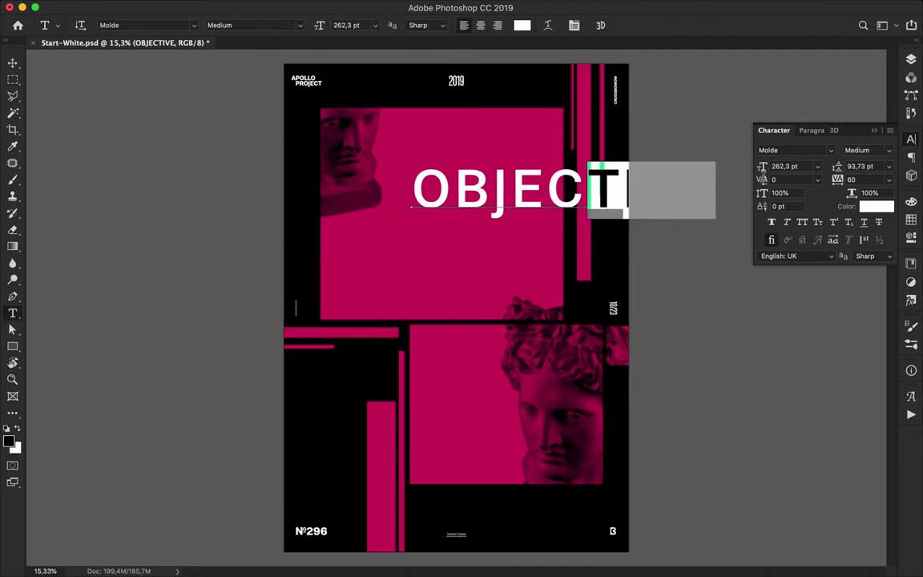
{"action": "key", "text": "BackSpace"}
{"action": "key", "text": "ctrl+Return"}
{"action": "key", "text": "v"}
Duplicate OBJEC to the lower left and retype the copy as TIVE
{"action": "mouse_move", "coordinate": [526, 200]}
{"action": "left_mouse_down"}
{"action": "mouse_move", "coordinate": [336, 385]}
{"action": "mouse_move", "coordinate": [361, 388]}
{"action": "left_mouse_up"}
{"action": "double_click", "coordinate": [336, 385]}
{"action": "type", "text": "OBJECTIVE"}
{"action": "key", "text": "ctrl+Return"}
{"action": "key", "text": "v"}
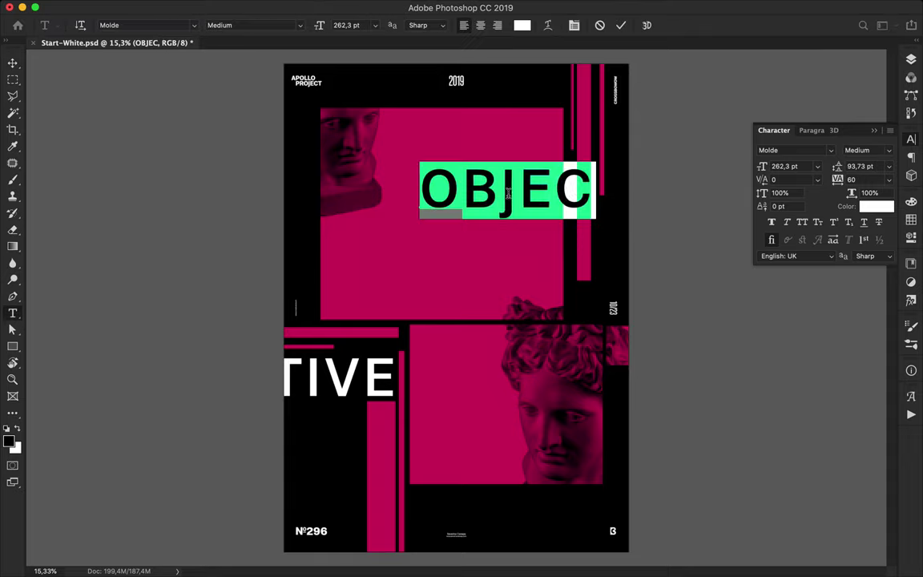
Turn another OBJEC copy into a #4 label with -60 tracking over the statue's face
{"action": "mouse_move", "coordinate": [526, 202]}
{"action": "left_mouse_down"}
{"action": "mouse_move", "coordinate": [477, 295]}
{"action": "mouse_move", "coordinate": [478, 393]}
{"action": "mouse_move", "coordinate": [494, 401]}
{"action": "left_mouse_up"}
{"action": "double_click", "coordinate": [477, 393]}
{"action": "type", "text": "#4"}
{"action": "key", "text": "ctrl+Return"}
{"action": "double_click", "coordinate": [861, 180]}
{"action": "type", "text": "0"}
{"action": "key", "text": "Down"}
{"action": "key", "text": "Down"}
{"action": "key", "text": "Down"}
{"action": "key", "text": "Down"}
{"action": "key", "text": "Down"}
{"action": "key", "text": "Down"}
{"action": "left_click_drag", "start_coordinate": [499, 411], "coordinate": [543, 427]}
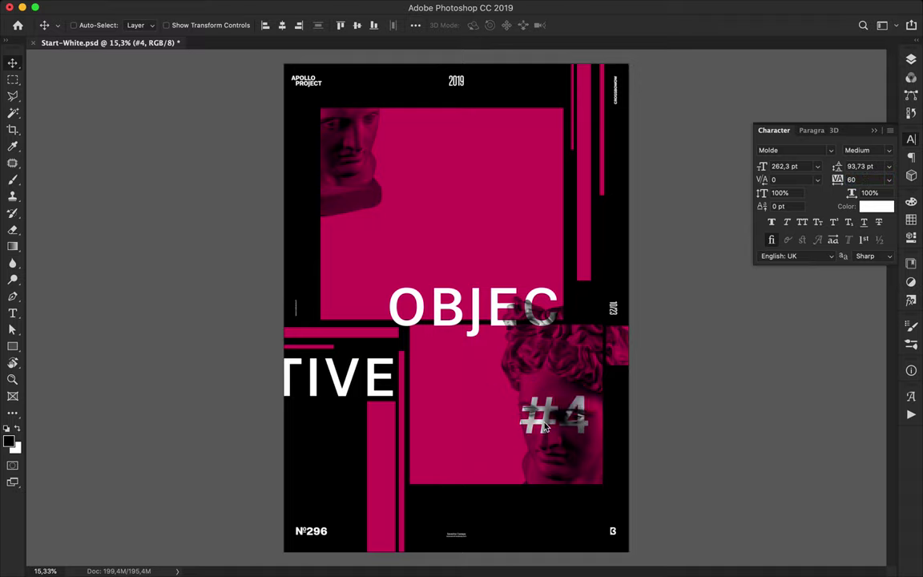
Move an OBJEC copy into the upper panel and set it to 36 pt
{"action": "mouse_move", "coordinate": [477, 308]}
{"action": "left_mouse_down"}
{"action": "mouse_move", "coordinate": [558, 167]}
{"action": "mouse_move", "coordinate": [414, 259]}
{"action": "left_mouse_up"}
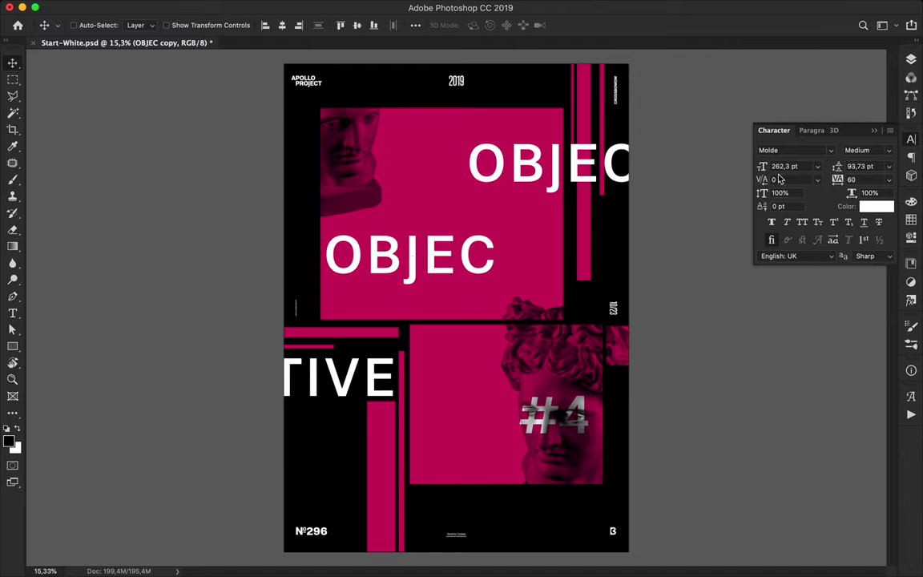
{"action": "type", "text": "36"}
{"action": "key", "text": "Return"}
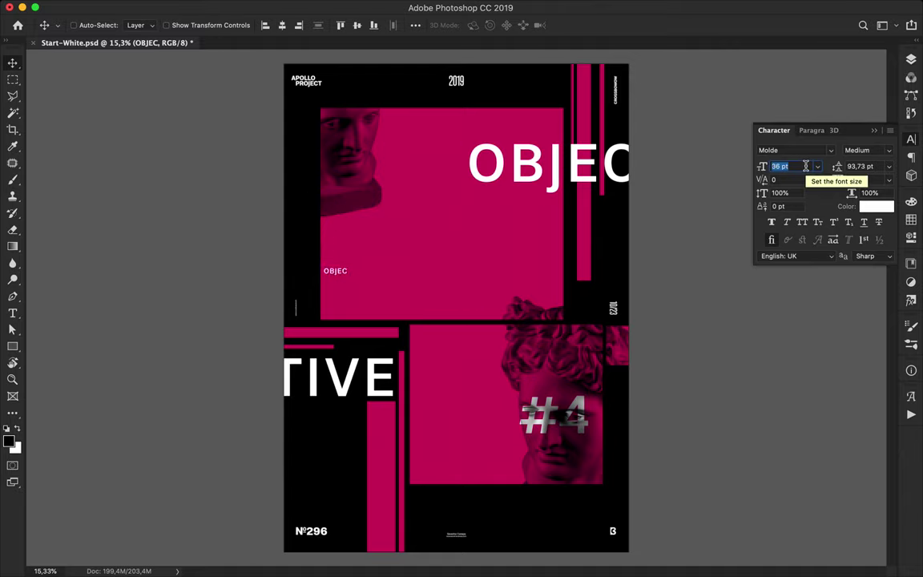
Retype the small label as APOLLO 365° with tracking 460 and move it up-left
{"action": "double_click", "coordinate": [335, 271]}
{"action": "type", "text": "APOLLO 365°"}
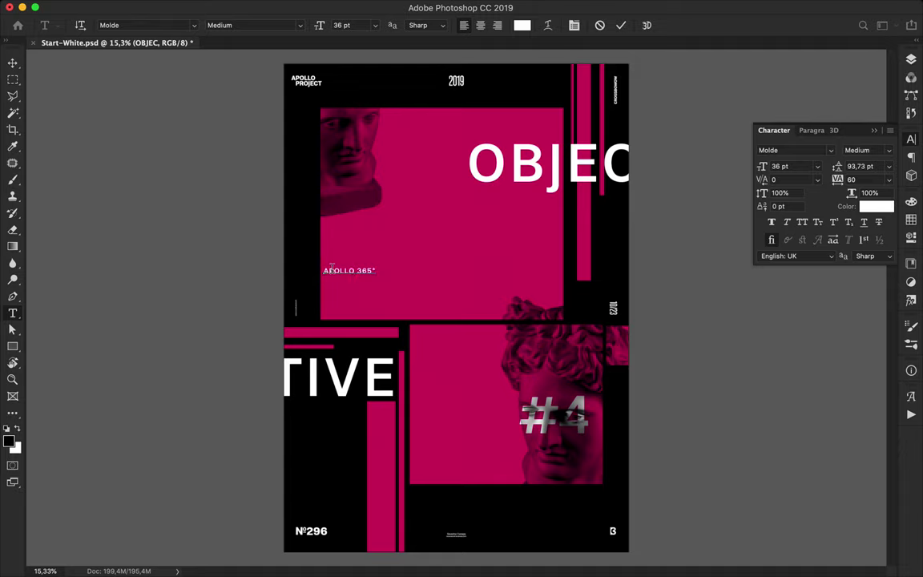
{"action": "key", "text": "ctrl+Return"}
{"action": "double_click", "coordinate": [854, 179]}
{"action": "type", "text": "460"}
{"action": "key", "text": "Return"}
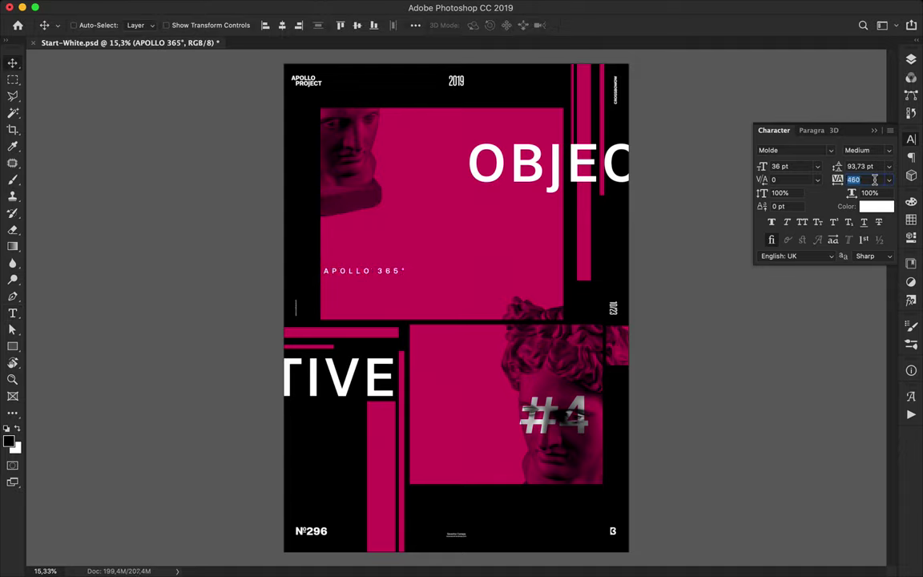
{"action": "left_click", "coordinate": [393, 279]}
{"action": "key", "text": "Return"}
{"action": "left_click_drag", "start_coordinate": [392, 279], "coordinate": [362, 239]}
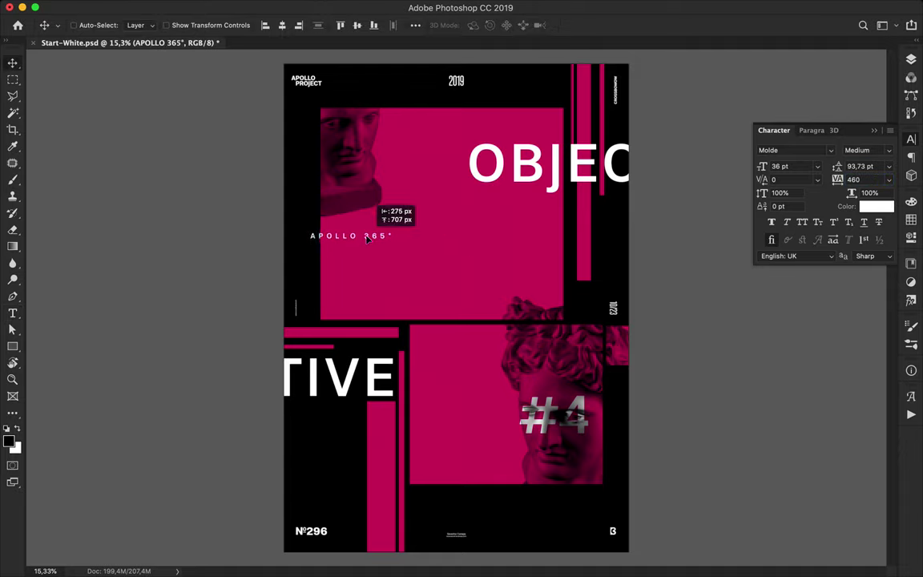
Trim the label to APOLLO and place a vertically rotated copy lower on the poster
{"action": "double_click", "coordinate": [362, 237]}
{"action": "key", "text": "BackSpace"}
{"action": "key", "text": "ctrl+Return"}
{"action": "mouse_move", "coordinate": [317, 236]}
{"action": "left_mouse_down"}
{"action": "mouse_move", "coordinate": [436, 476]}
{"action": "mouse_move", "coordinate": [422, 456]}
{"action": "mouse_move", "coordinate": [420, 490]}
{"action": "left_mouse_up"}
{"action": "key", "text": "ctrl+t"}
{"action": "key", "text": "Return"}
Change the vertical copy's text to 365° and nudge it into place
{"action": "double_click", "coordinate": [418, 485]}
{"action": "type", "text": "365°"}
{"action": "key", "text": "ctrl+Return"}
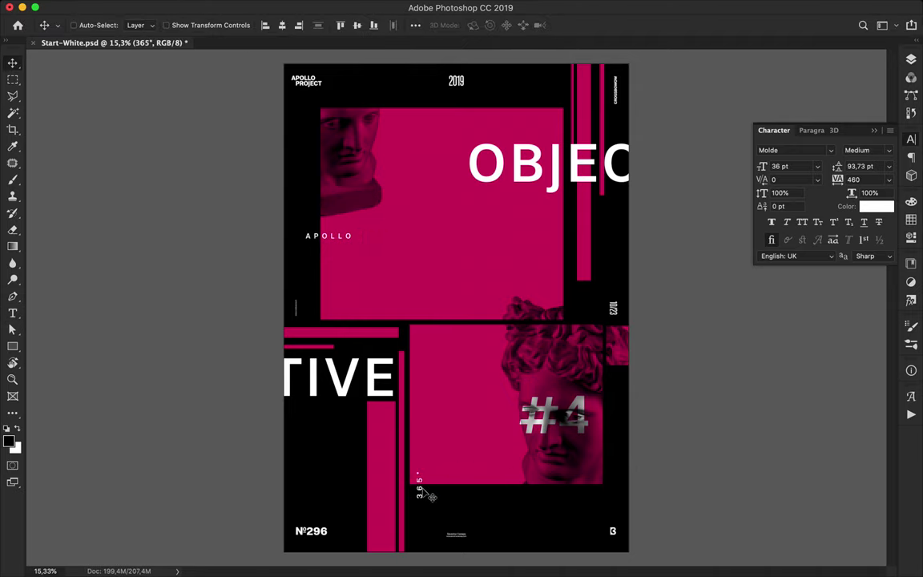
{"action": "left_click_drag", "start_coordinate": [432, 494], "coordinate": [428, 480]}
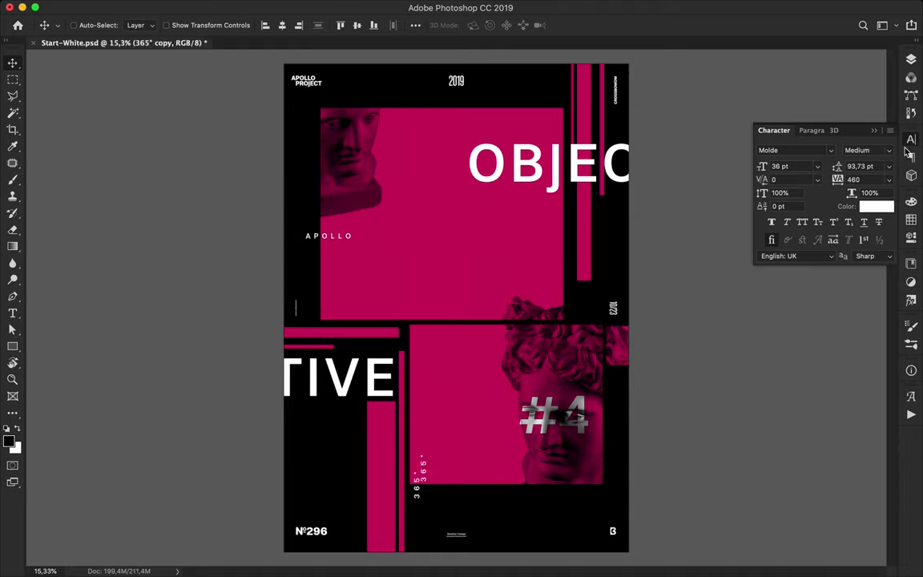
{"action": "key", "text": "t"}
{"action": "left_click", "coordinate": [524, 26]}
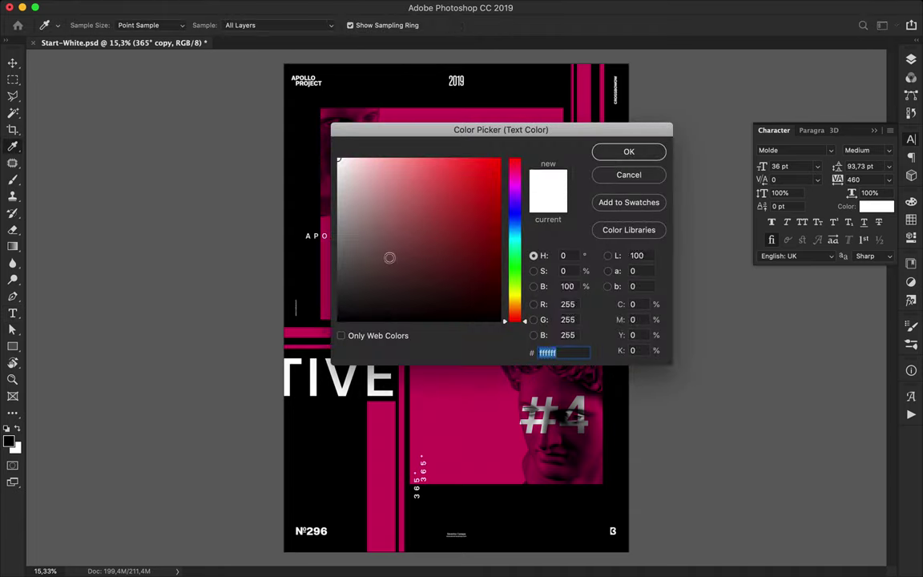
Colour the small 365° copy magenta
{"action": "left_click", "coordinate": [629, 151]}
{"action": "key", "text": "v"}
{"action": "key", "text": "ctrl+t"}
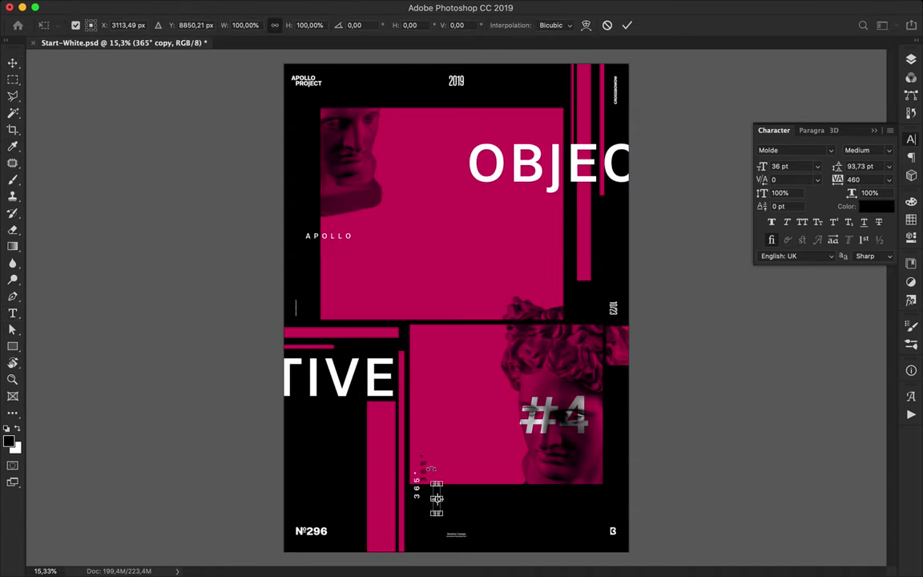
{"action": "key", "text": "Return"}
{"action": "key", "text": "t"}
{"action": "left_click", "coordinate": [528, 26]}
{"action": "left_click", "coordinate": [629, 174]}
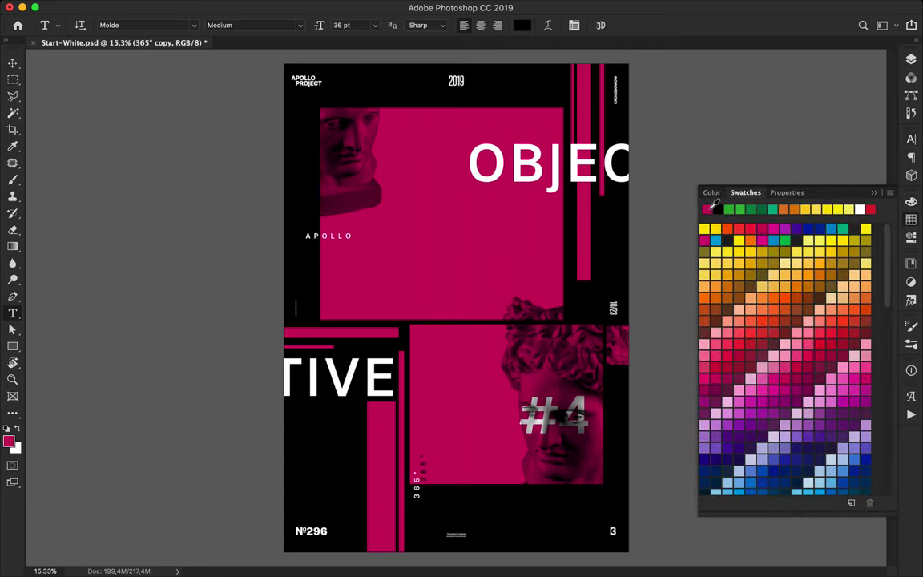
{"action": "left_click", "coordinate": [521, 25]}
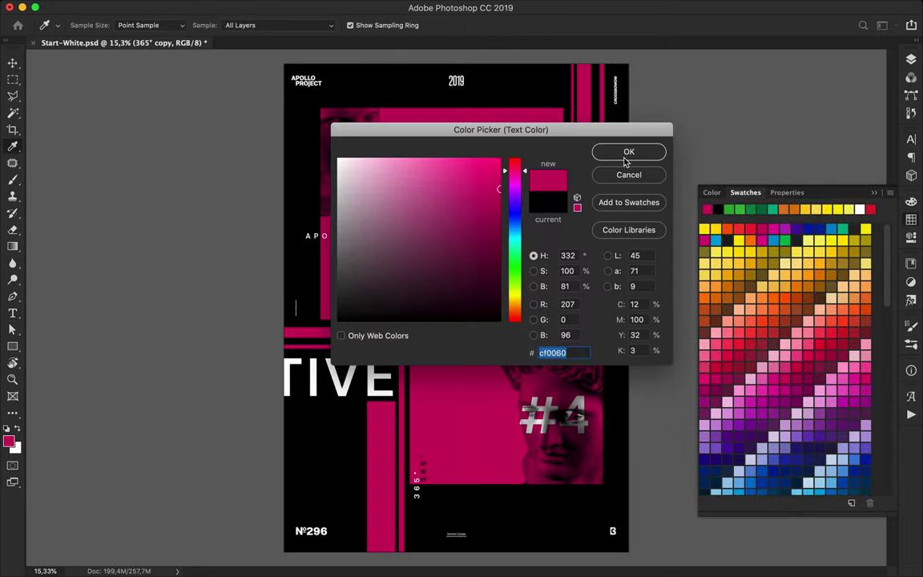
{"action": "left_click", "coordinate": [627, 153]}
{"action": "key", "text": "v"}
Widen the 365° copy's tracking to 2060 and slide it along the lower panel's bottom
{"action": "left_click", "coordinate": [911, 140]}
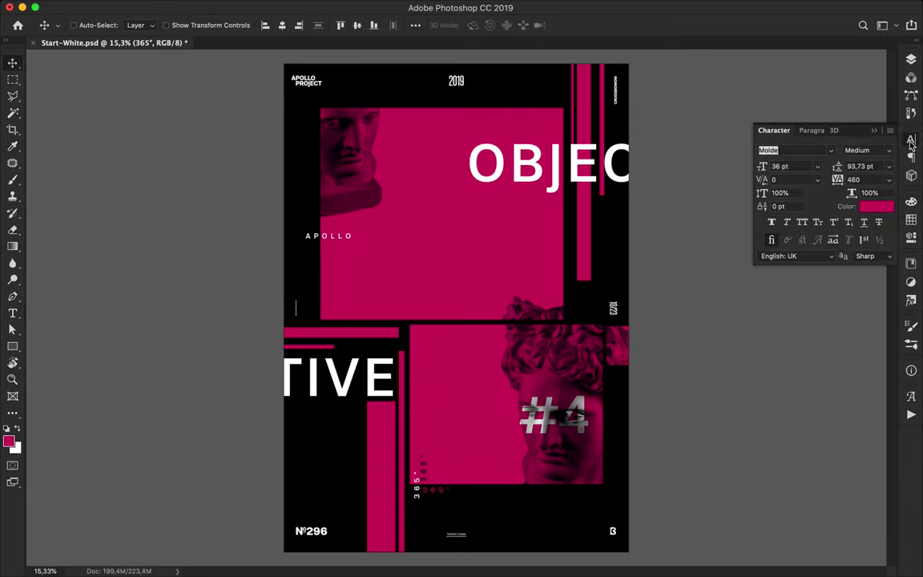
{"action": "type", "text": "2060"}
{"action": "key", "text": "Return"}
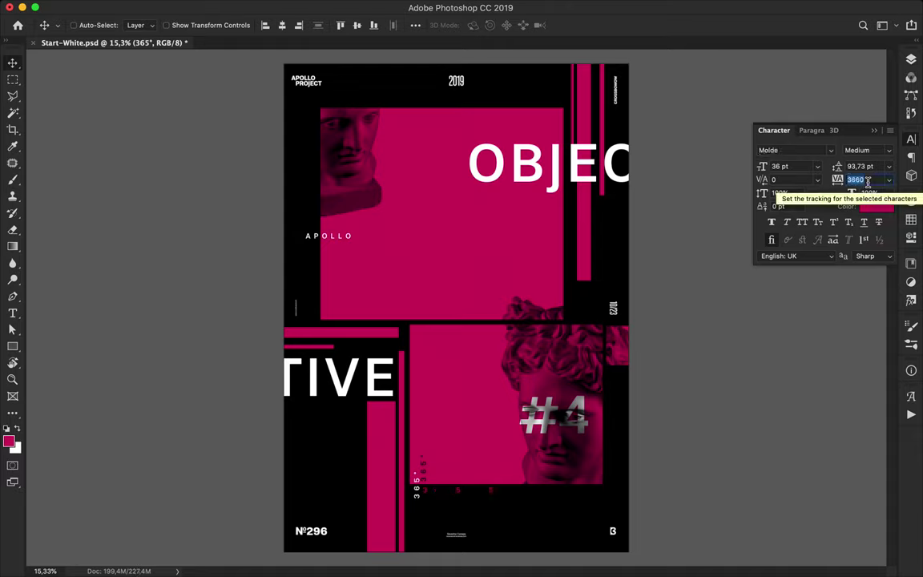
{"action": "left_click", "coordinate": [467, 498]}
{"action": "key", "text": "Return"}
{"action": "left_click_drag", "start_coordinate": [467, 499], "coordinate": [539, 499]}
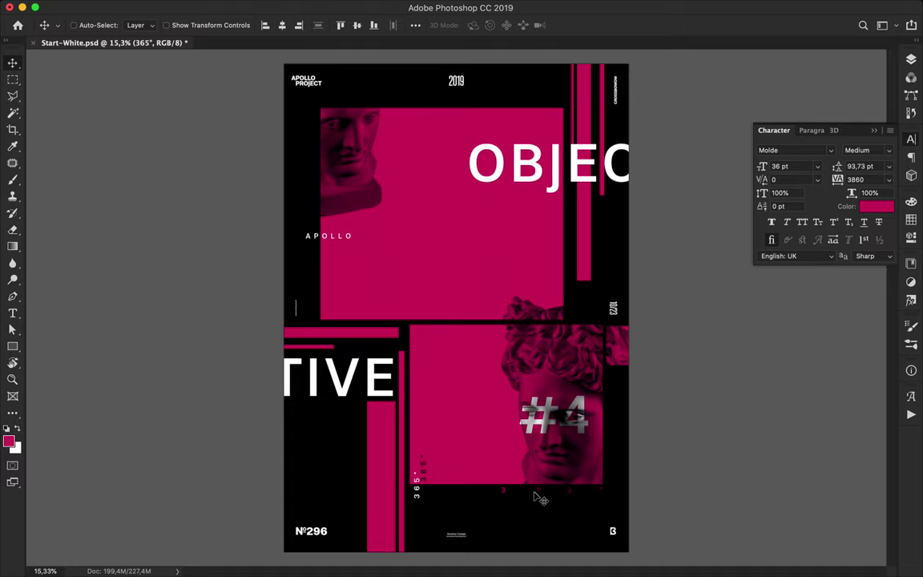
Add a black (#000000) APOLLO copy offset left beneath the white one
{"action": "left_click_drag", "start_coordinate": [341, 252], "coordinate": [357, 250]}
{"action": "double_click", "coordinate": [351, 246]}
{"action": "left_click", "coordinate": [521, 25]}
{"action": "type", "text": "000000"}
{"action": "key", "text": "Return"}
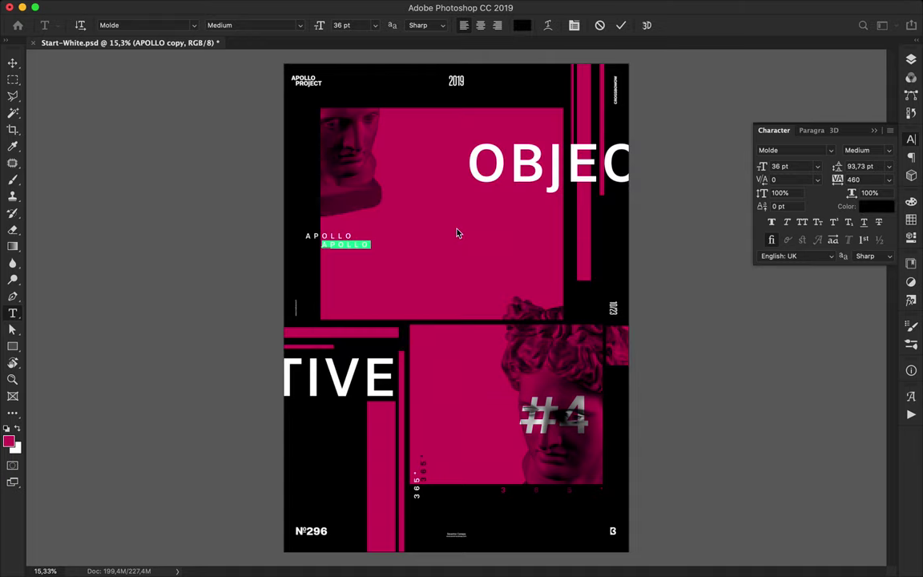
{"action": "key", "text": "ctrl+Return"}
{"action": "key", "text": "v"}
{"action": "key", "text": "ctrl+t"}
{"action": "left_click_drag", "start_coordinate": [365, 263], "coordinate": [317, 263]}
{"action": "key", "text": "Return"}
Make the vertical APOLLO copy magenta with tracking raised to 4060
{"action": "left_click", "coordinate": [912, 219]}
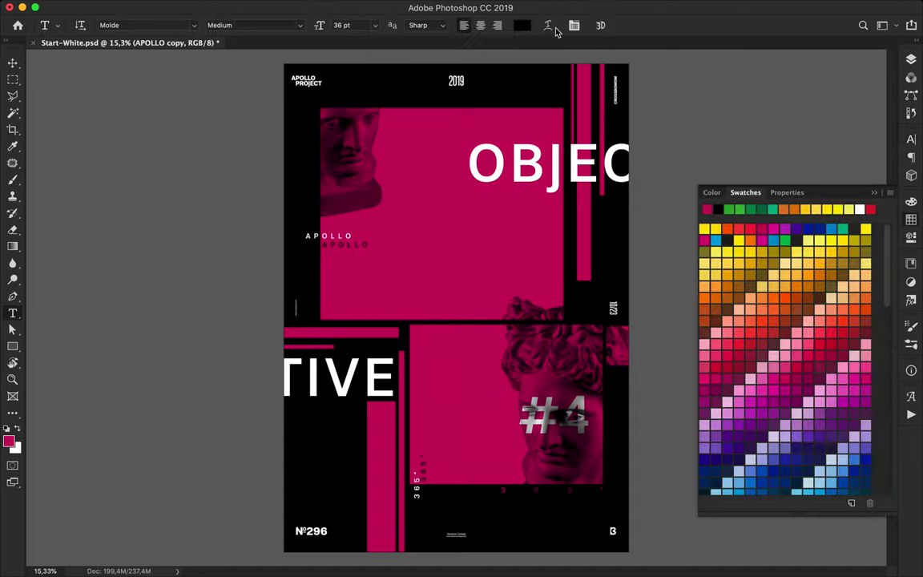
{"action": "key", "text": "t"}
{"action": "left_click", "coordinate": [522, 25]}
{"action": "left_click", "coordinate": [654, 155]}
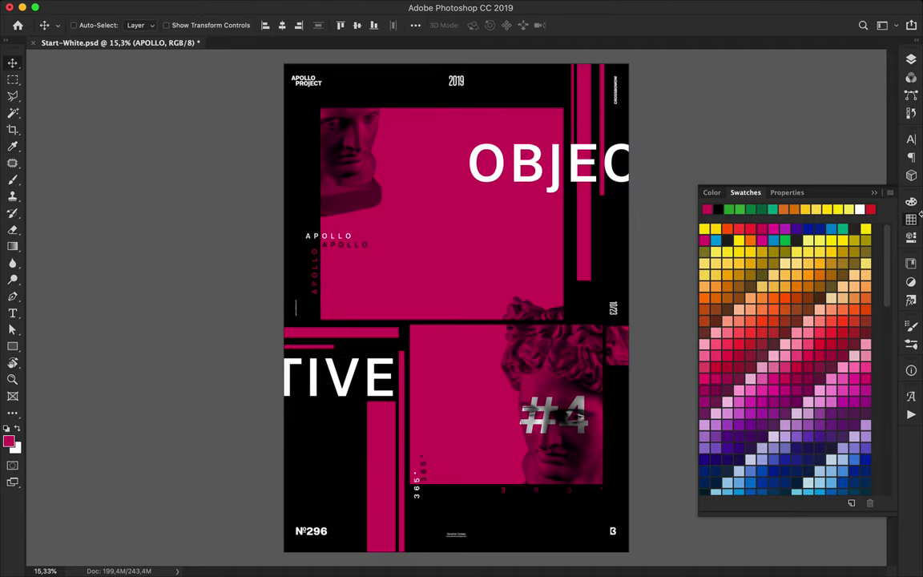
{"action": "left_click", "coordinate": [911, 139]}
{"action": "type", "text": "2660"}
{"action": "key", "text": "Return"}
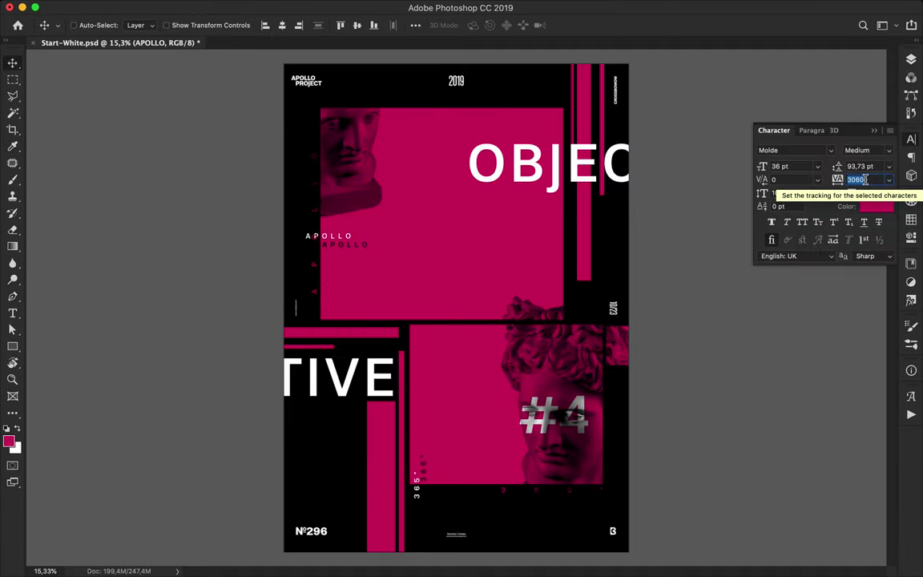
{"action": "type", "text": "4060"}
{"action": "key", "text": "Return"}
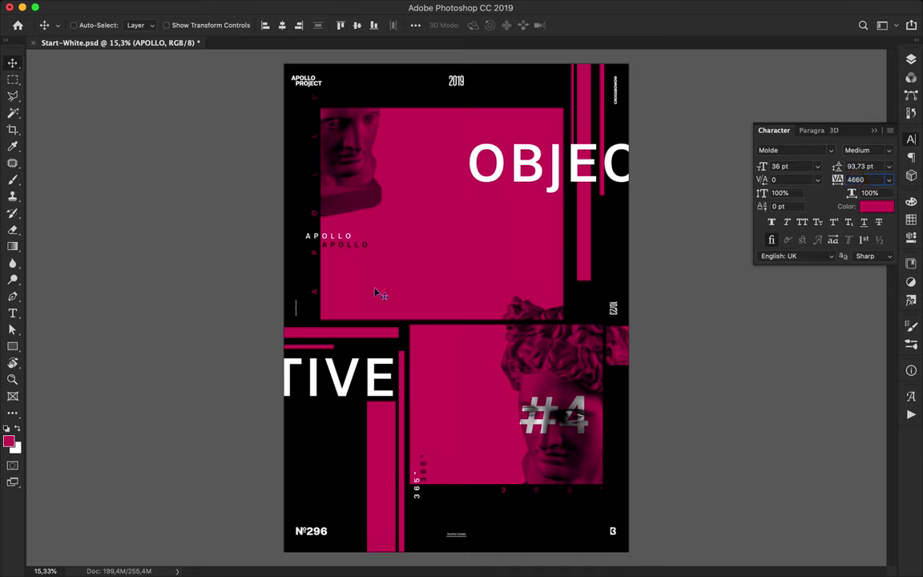
{"action": "left_click_drag", "start_coordinate": [318, 298], "coordinate": [317, 300]}
Select all rectangle layers and group them into Group 1
{"action": "key", "text": "ctrl+plus"}
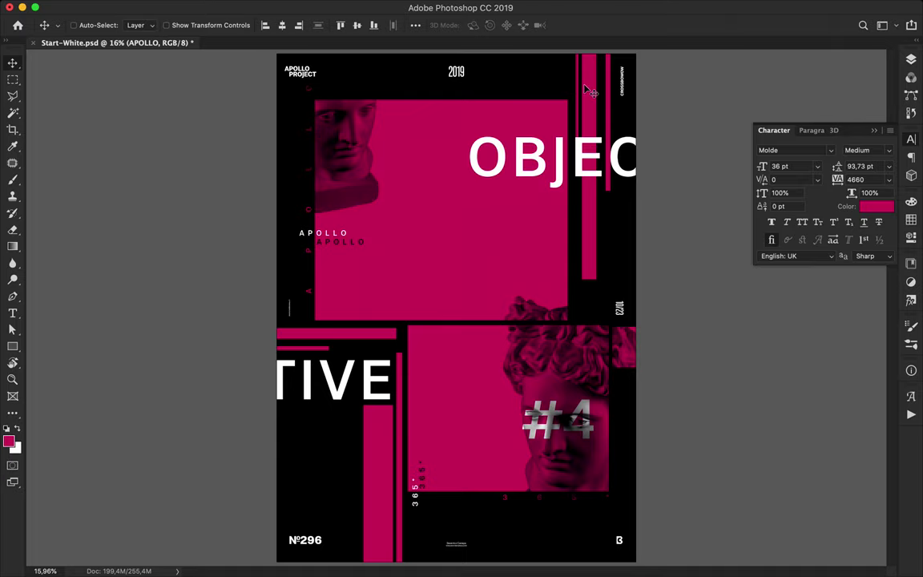
{"action": "scroll", "coordinate": [428, 373], "scroll_direction": "up", "scroll_amount": 1}
{"action": "scroll", "coordinate": [419, 289], "scroll_direction": "up", "scroll_amount": 2}
{"action": "scroll", "coordinate": [416, 288], "scroll_direction": "down", "scroll_amount": 1}
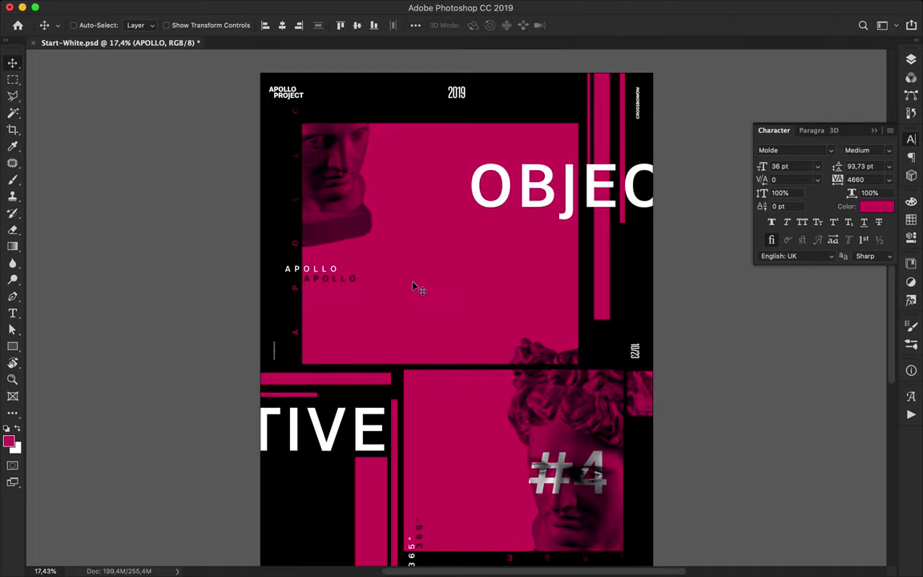
{"action": "left_click", "coordinate": [912, 59]}
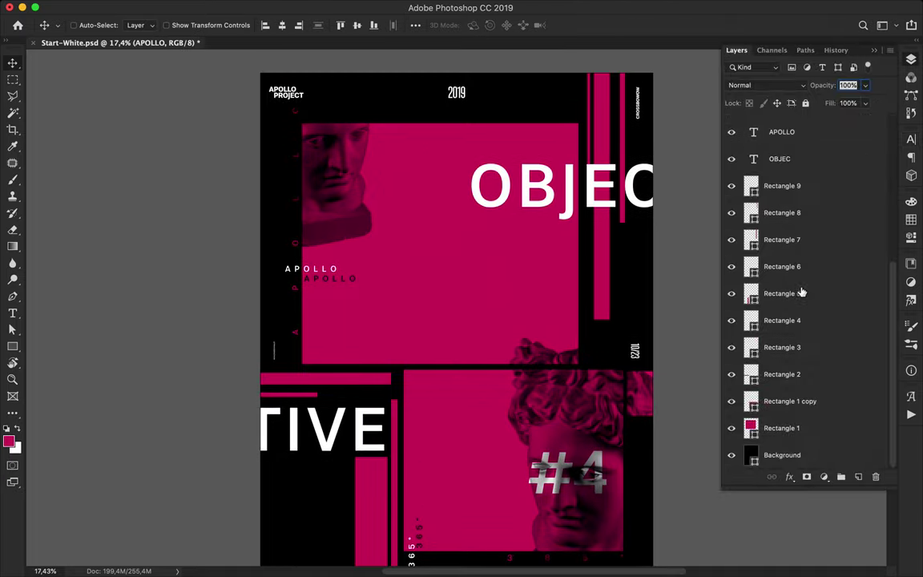
{"action": "left_click", "coordinate": [781, 428], "text": "shift"}
{"action": "key", "text": "ctrl+g"}
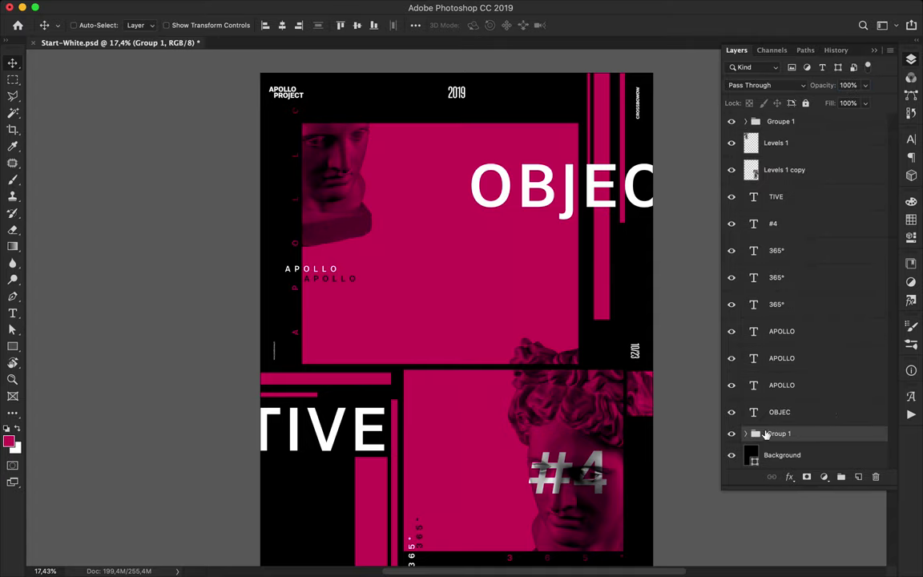
Draw a thin black horizontal bar across the top of the poster above Rectangle 9 in Group 1
{"action": "left_click", "coordinate": [746, 433]}
{"action": "left_click", "coordinate": [789, 454]}
{"action": "key", "text": "u"}
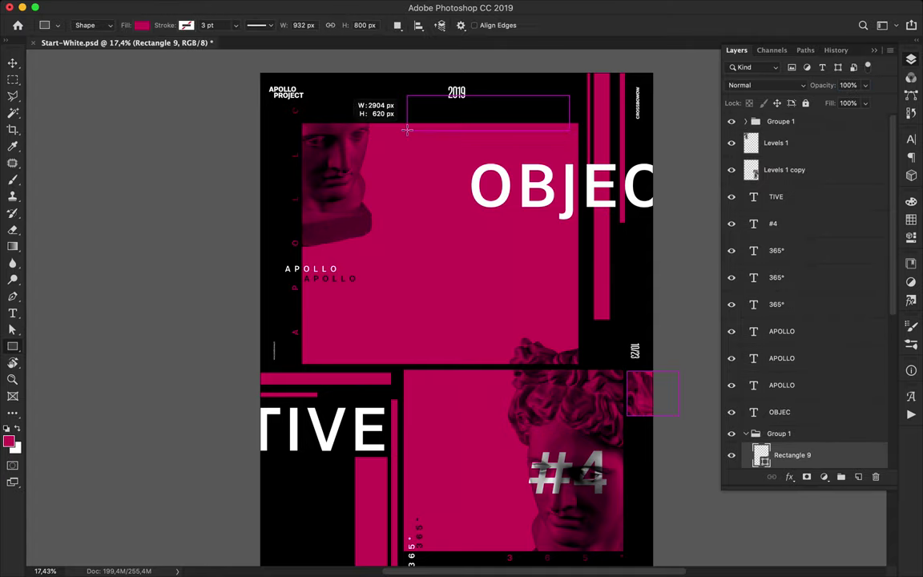
{"action": "left_click_drag", "start_coordinate": [569, 95], "coordinate": [393, 129]}
{"action": "key", "text": "v"}
{"action": "key", "text": "ctrl+t"}
{"action": "left_click_drag", "start_coordinate": [481, 95], "coordinate": [480, 120]}
{"action": "key", "text": "Return"}
{"action": "key", "text": "u"}
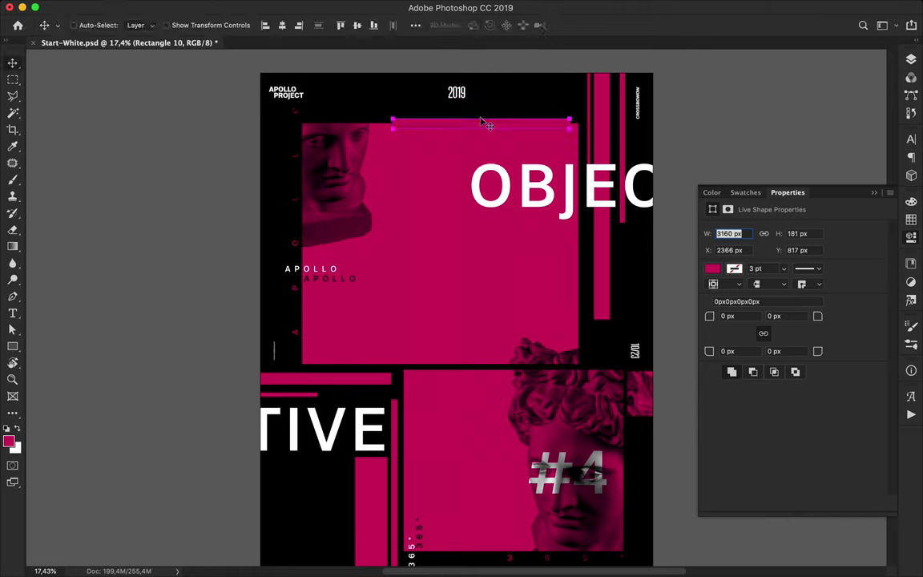
{"action": "left_click", "coordinate": [180, 25]}
{"action": "left_click", "coordinate": [135, 77]}
{"action": "key", "text": "v"}
Add a tall thin black bar beside the lower panel and another near the top right
{"action": "scroll", "coordinate": [498, 148], "scroll_direction": "down", "scroll_amount": 3}
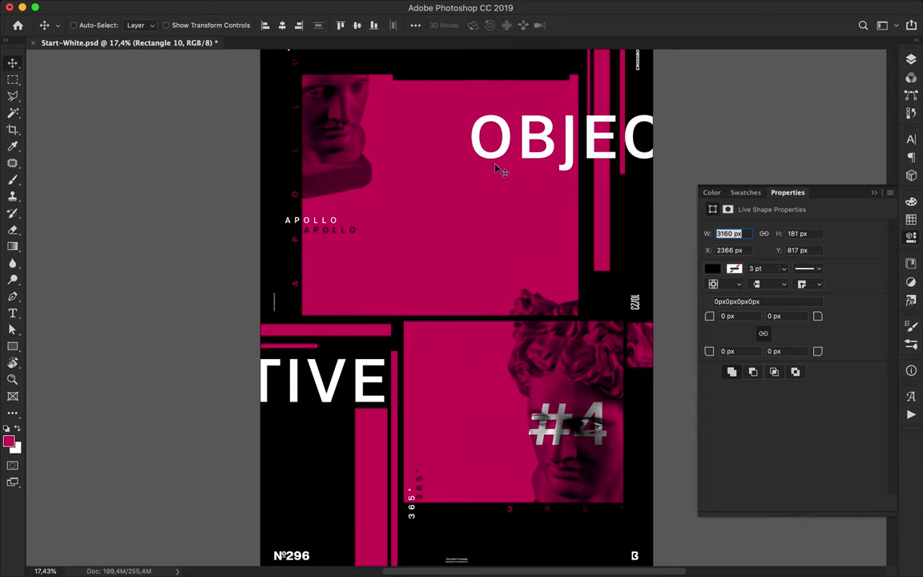
{"action": "key", "text": "u"}
{"action": "left_click_drag", "start_coordinate": [401, 328], "coordinate": [404, 469]}
{"action": "left_click_drag", "start_coordinate": [562, 76], "coordinate": [572, 139]}
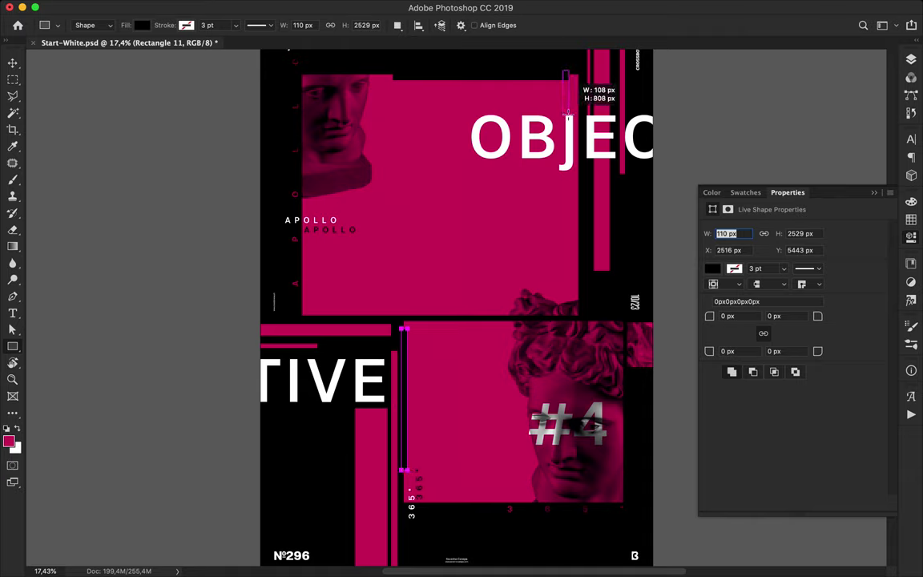
{"action": "key", "text": "v"}
{"action": "left_click_drag", "start_coordinate": [407, 346], "coordinate": [407, 362]}
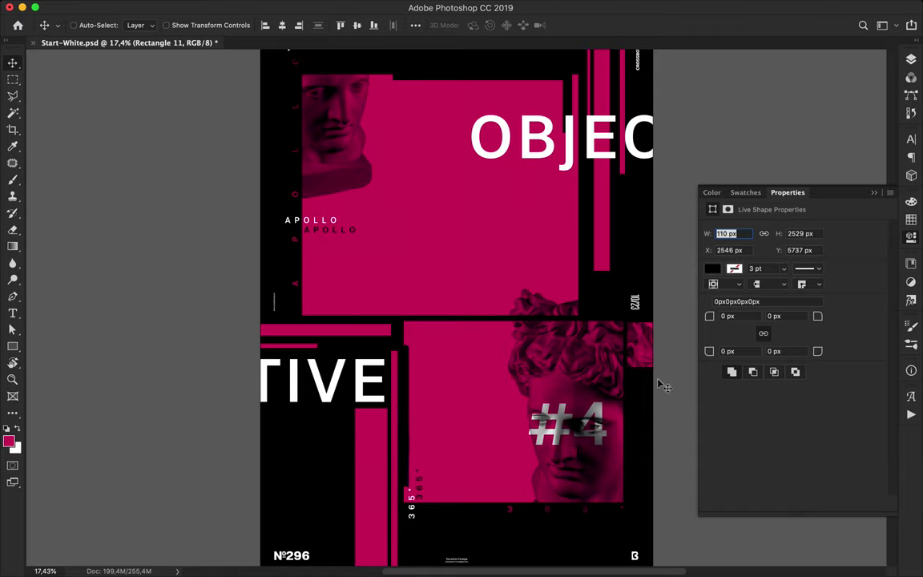
Draw three more thin vertical black bars around the poster's centre
{"action": "key", "text": "u"}
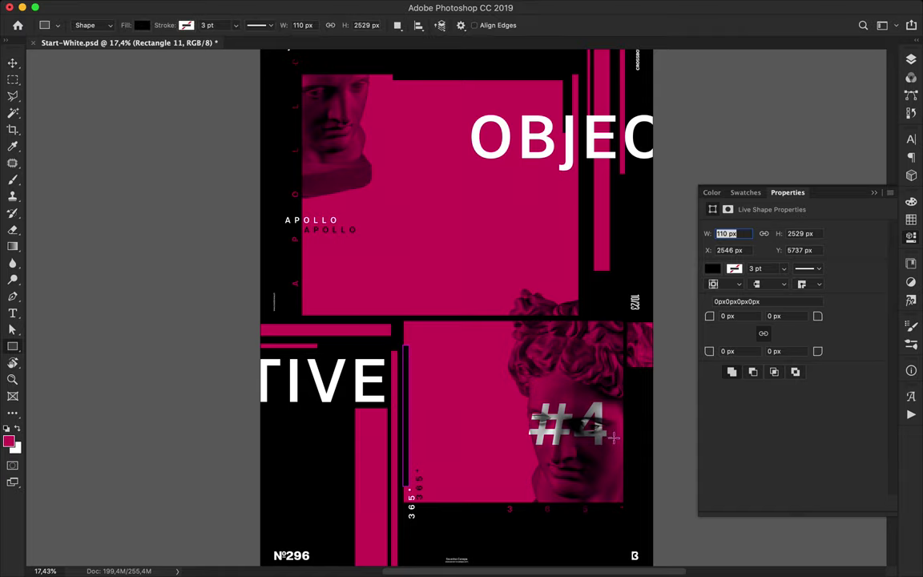
{"action": "left_click_drag", "start_coordinate": [613, 437], "coordinate": [623, 513]}
{"action": "key", "text": "v"}
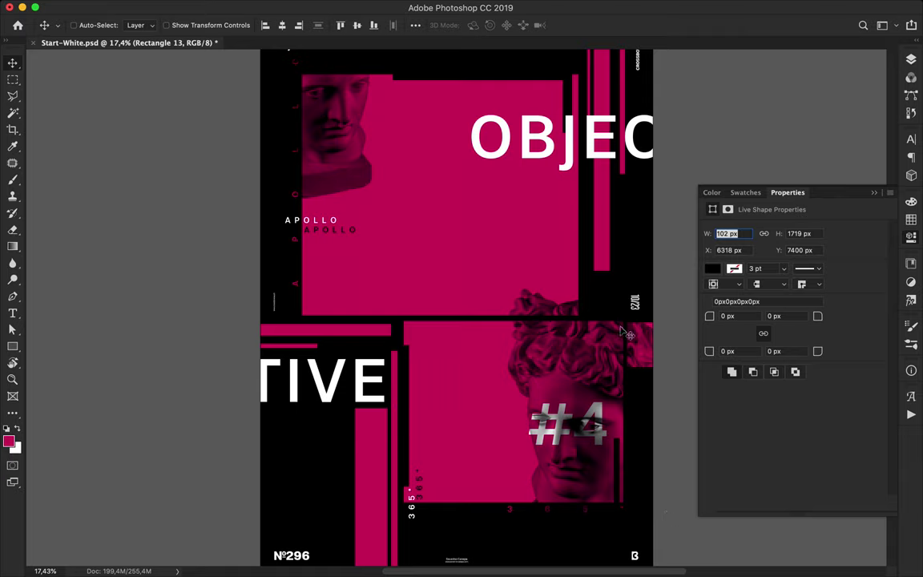
{"action": "key", "text": "u"}
{"action": "left_click_drag", "start_coordinate": [582, 292], "coordinate": [602, 328]}
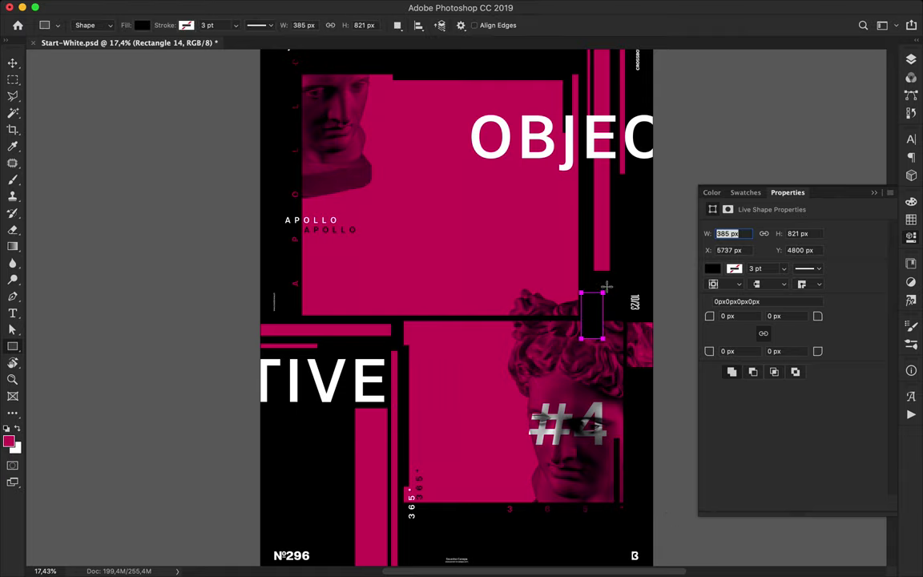
{"action": "left_click_drag", "start_coordinate": [605, 283], "coordinate": [610, 371]}
{"action": "key", "text": "v"}
Slim and nudge up the horizontal pink bars, and narrow the vertical pink bar to 540 px
{"action": "left_click", "coordinate": [329, 329]}
{"action": "key", "text": "ctrl+t"}
{"action": "left_click_drag", "start_coordinate": [320, 325], "coordinate": [325, 330]}
{"action": "key", "text": "Return"}
{"action": "key", "text": "shift+Up"}
{"action": "key", "text": "shift+Up"}
{"action": "key", "text": "shift+Up"}
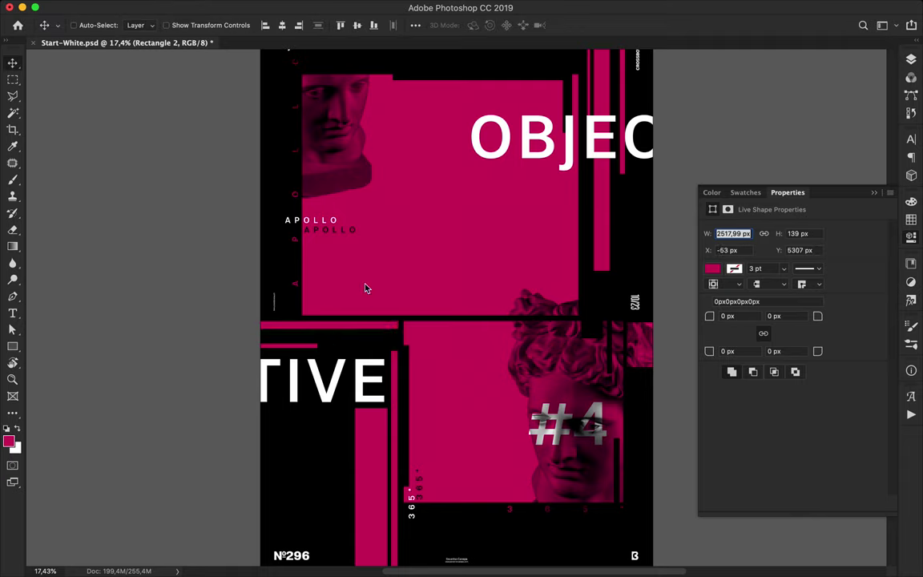
{"action": "left_click_drag", "start_coordinate": [304, 348], "coordinate": [307, 337]}
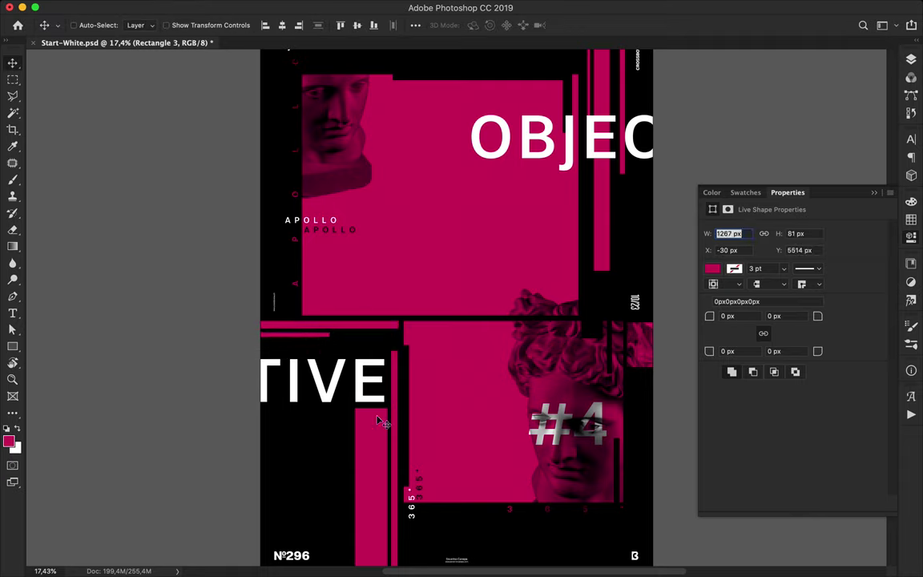
{"action": "key", "text": "ctrl+t"}
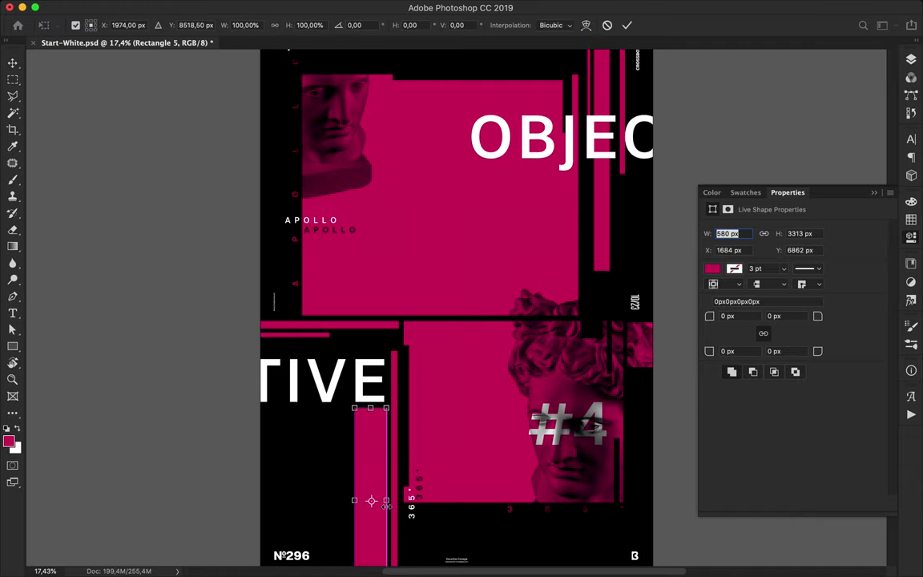
{"action": "left_click_drag", "start_coordinate": [385, 503], "coordinate": [382, 502]}
{"action": "key", "text": "Return"}
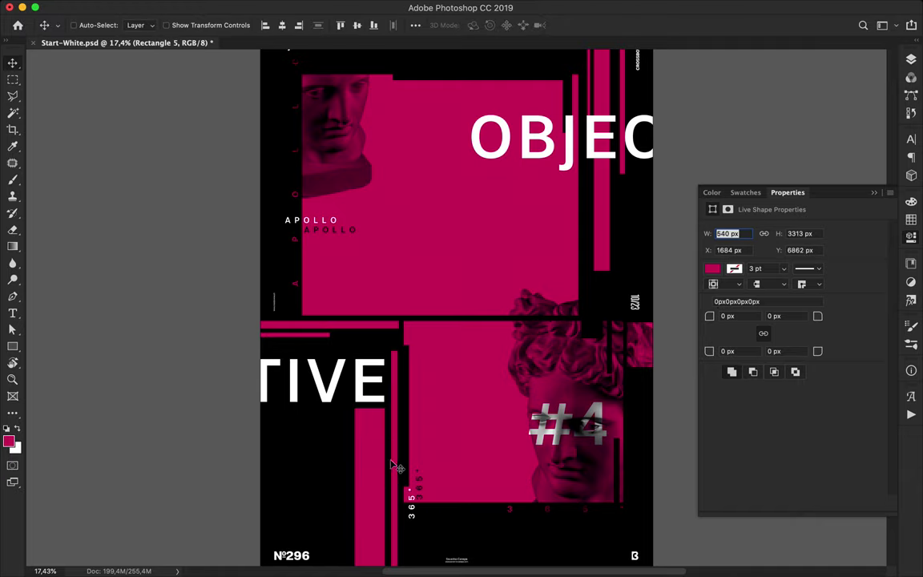
Reposition the pink bars and Alt-drag a copy of the 365° text up onto the lower panel
{"action": "left_click_drag", "start_coordinate": [393, 465], "coordinate": [393, 377]}
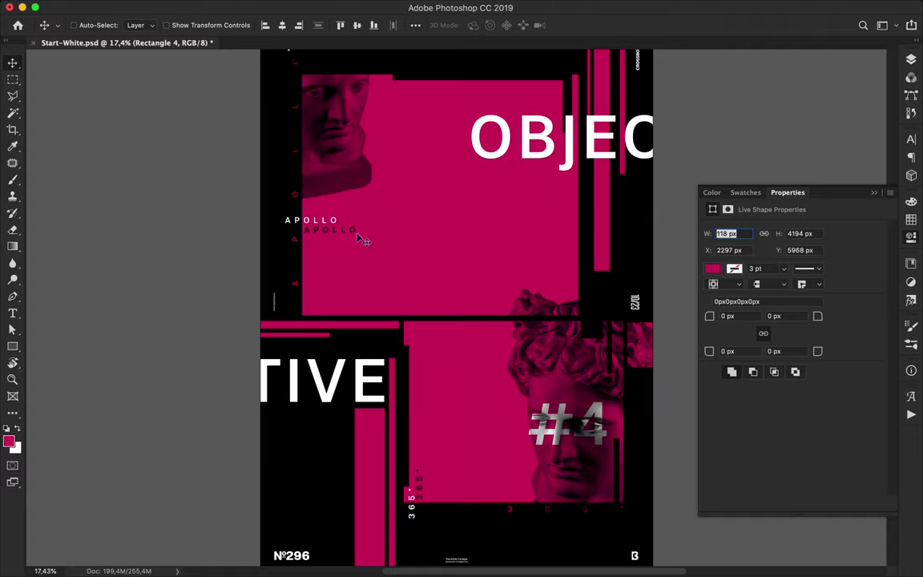
{"action": "mouse_move", "coordinate": [513, 519]}
{"action": "left_mouse_down"}
{"action": "mouse_move", "coordinate": [469, 303]}
{"action": "mouse_move", "coordinate": [416, 305]}
{"action": "left_mouse_up"}
{"action": "mouse_move", "coordinate": [424, 507]}
{"action": "left_mouse_down"}
{"action": "mouse_move", "coordinate": [422, 357]}
{"action": "mouse_move", "coordinate": [496, 348]}
{"action": "left_mouse_up"}
{"action": "key", "text": "ctrl+t"}
Rotate the 365° copy and change its text to a single letter A with tracking 0
{"action": "key", "text": "Return"}
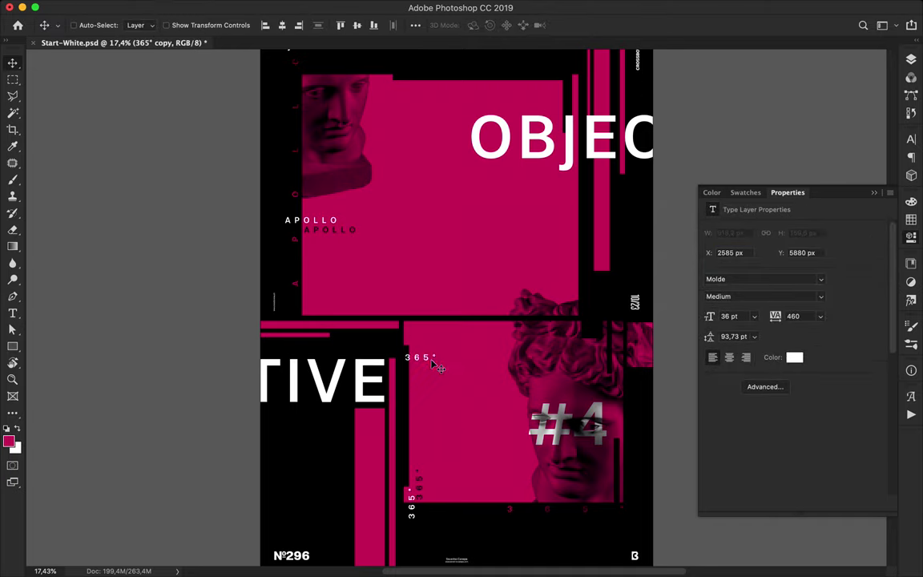
{"action": "double_click", "coordinate": [423, 358]}
{"action": "type", "text": "A"}
{"action": "key", "text": "Escape"}
{"action": "left_click", "coordinate": [911, 140]}
{"action": "type", "text": "0"}
{"action": "key", "text": "Return"}
{"action": "key", "text": "t"}
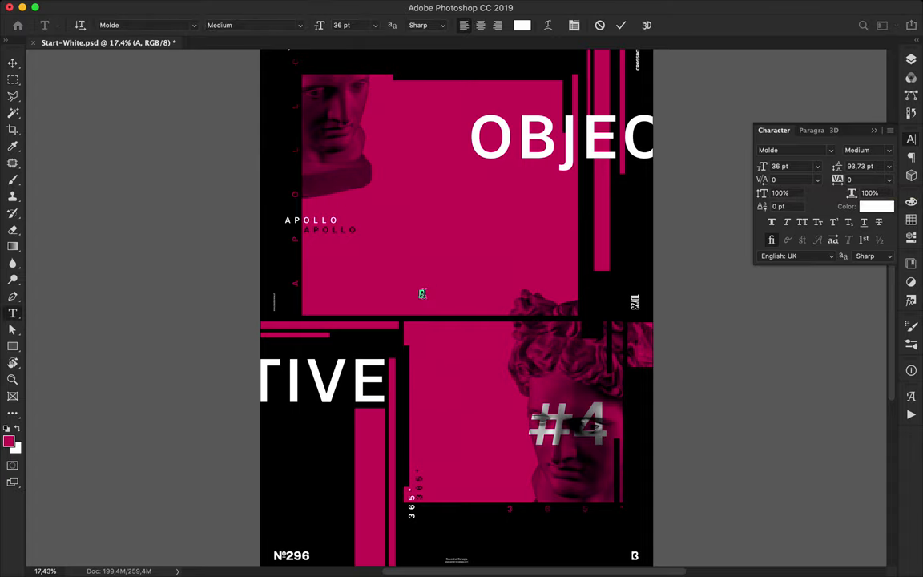
{"action": "key", "text": "v"}
Alt-drag many white A copies to scatter them around the poster's centre
{"action": "mouse_move", "coordinate": [393, 303]}
{"action": "left_mouse_down"}
{"action": "mouse_move", "coordinate": [427, 358]}
{"action": "mouse_move", "coordinate": [386, 339]}
{"action": "left_mouse_up"}
{"action": "left_click_drag", "start_coordinate": [406, 253], "coordinate": [504, 177]}
{"action": "scroll", "coordinate": [504, 177], "scroll_direction": "up", "scroll_amount": 3}
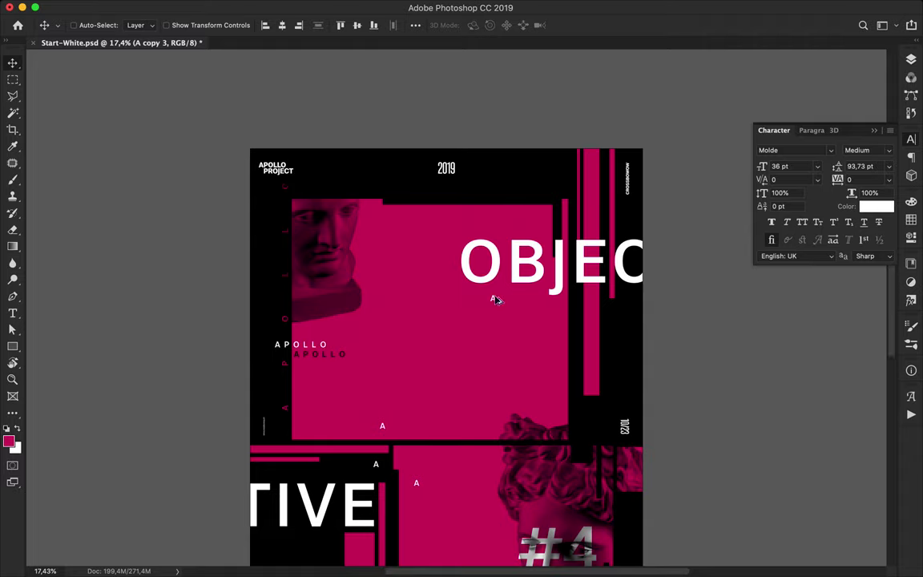
{"action": "mouse_move", "coordinate": [493, 300]}
{"action": "left_mouse_down"}
{"action": "mouse_move", "coordinate": [529, 183]}
{"action": "mouse_move", "coordinate": [507, 312]}
{"action": "mouse_move", "coordinate": [396, 437]}
{"action": "mouse_move", "coordinate": [408, 461]}
{"action": "mouse_move", "coordinate": [409, 423]}
{"action": "mouse_move", "coordinate": [387, 433]}
{"action": "mouse_move", "coordinate": [385, 306]}
{"action": "mouse_move", "coordinate": [368, 307]}
{"action": "mouse_move", "coordinate": [505, 213]}
{"action": "mouse_move", "coordinate": [485, 210]}
{"action": "mouse_move", "coordinate": [468, 150]}
{"action": "left_mouse_up"}
{"action": "scroll", "coordinate": [392, 432], "scroll_direction": "down", "scroll_amount": 2}
{"action": "scroll", "coordinate": [394, 432], "scroll_direction": "up", "scroll_amount": 3}
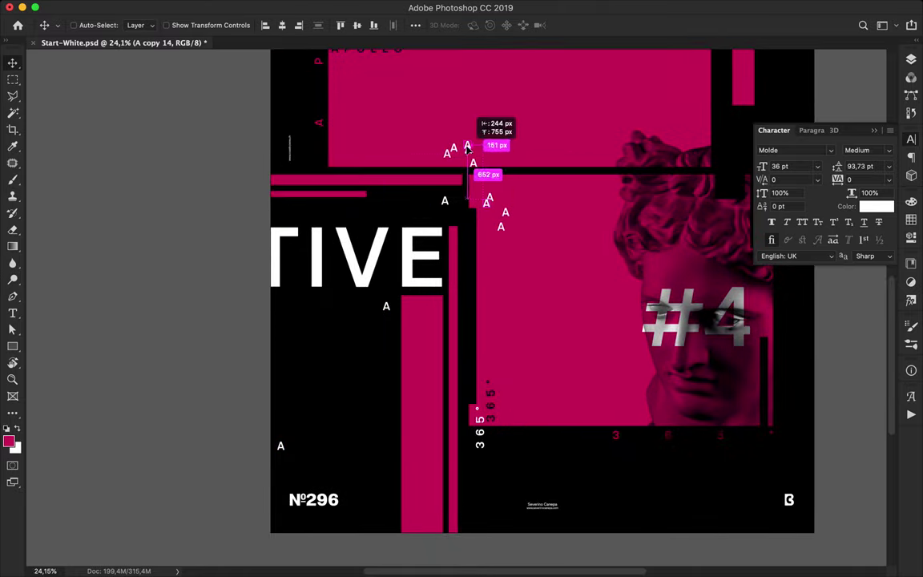
{"action": "mouse_move", "coordinate": [441, 148]}
{"action": "left_mouse_down"}
{"action": "mouse_move", "coordinate": [429, 144]}
{"action": "mouse_move", "coordinate": [427, 187]}
{"action": "mouse_move", "coordinate": [449, 118]}
{"action": "mouse_move", "coordinate": [399, 153]}
{"action": "mouse_move", "coordinate": [445, 146]}
{"action": "mouse_move", "coordinate": [437, 158]}
{"action": "mouse_move", "coordinate": [526, 187]}
{"action": "mouse_move", "coordinate": [480, 188]}
{"action": "mouse_move", "coordinate": [449, 101]}
{"action": "mouse_move", "coordinate": [486, 94]}
{"action": "left_mouse_up"}
{"action": "key", "text": "t"}
{"action": "key", "text": "v"}
{"action": "mouse_move", "coordinate": [461, 144]}
{"action": "left_mouse_down"}
{"action": "mouse_move", "coordinate": [450, 138]}
{"action": "mouse_move", "coordinate": [475, 139]}
{"action": "mouse_move", "coordinate": [424, 130]}
{"action": "mouse_move", "coordinate": [374, 213]}
{"action": "left_mouse_up"}
{"action": "mouse_move", "coordinate": [374, 213]}
{"action": "left_mouse_down"}
{"action": "mouse_move", "coordinate": [426, 188]}
{"action": "mouse_move", "coordinate": [529, 254]}
{"action": "mouse_move", "coordinate": [491, 160]}
{"action": "left_mouse_up"}
{"action": "scroll", "coordinate": [491, 280], "scroll_direction": "up", "scroll_amount": 3}
{"action": "left_click_drag", "start_coordinate": [491, 280], "coordinate": [501, 273]}
Turn an A copy black (000000) and duplicate more black A copies around the cluster
{"action": "key", "text": "t"}
{"action": "left_click", "coordinate": [522, 25]}
{"action": "type", "text": "000000"}
{"action": "left_click", "coordinate": [629, 152]}
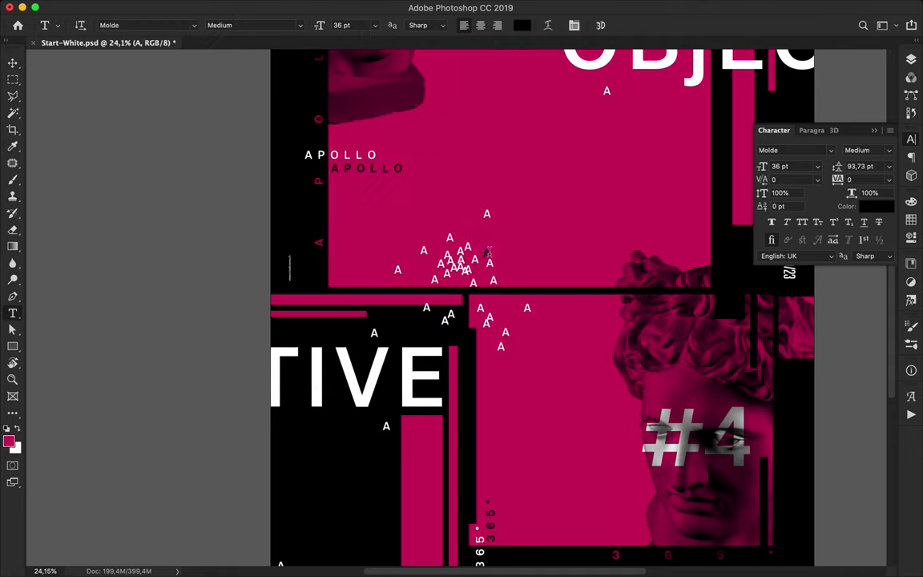
{"action": "key", "text": "v"}
{"action": "left_click_drag", "start_coordinate": [488, 258], "coordinate": [511, 216]}
{"action": "mouse_move", "coordinate": [467, 240]}
{"action": "left_mouse_down"}
{"action": "mouse_move", "coordinate": [404, 258]}
{"action": "mouse_move", "coordinate": [462, 275]}
{"action": "left_mouse_up"}
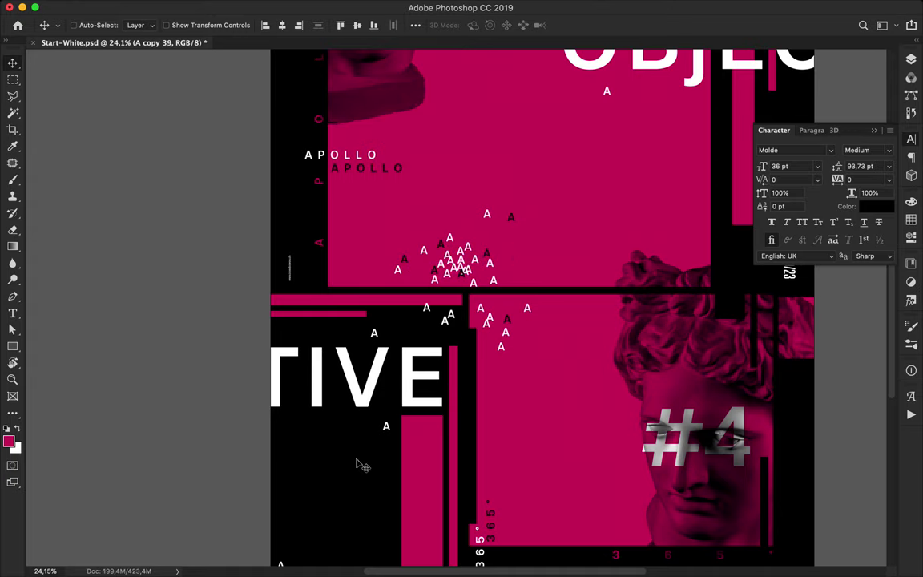
Set the A's text colour to pink sampled from the poster and duplicate pink copies around the cluster
{"action": "key", "text": "a"}
{"action": "key", "text": "t"}
{"action": "left_click", "coordinate": [912, 219]}
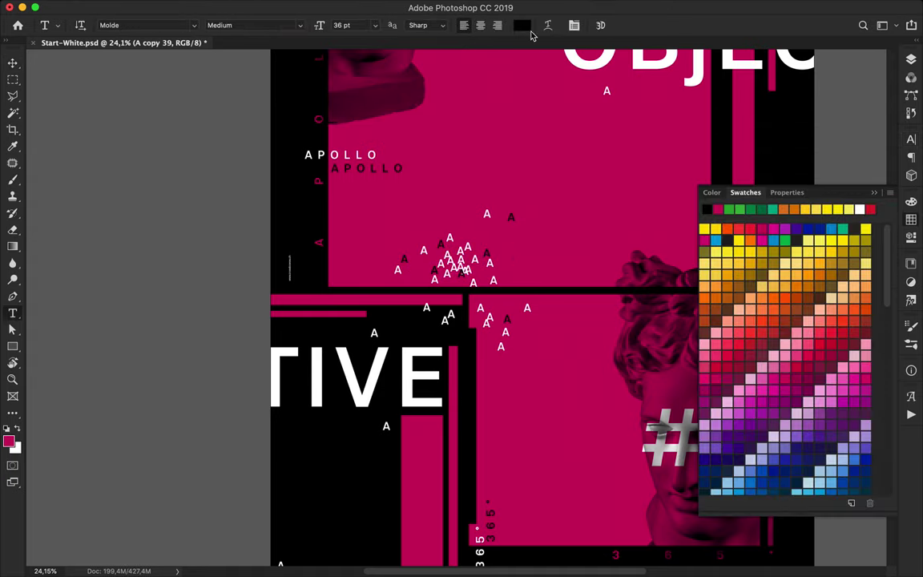
{"action": "left_click", "coordinate": [522, 25]}
{"action": "left_click", "coordinate": [653, 193]}
{"action": "left_click", "coordinate": [656, 150]}
{"action": "key", "text": "v"}
{"action": "mouse_move", "coordinate": [473, 337]}
{"action": "left_mouse_down"}
{"action": "mouse_move", "coordinate": [397, 333]}
{"action": "mouse_move", "coordinate": [459, 329]}
{"action": "mouse_move", "coordinate": [444, 319]}
{"action": "mouse_move", "coordinate": [433, 328]}
{"action": "left_mouse_up"}
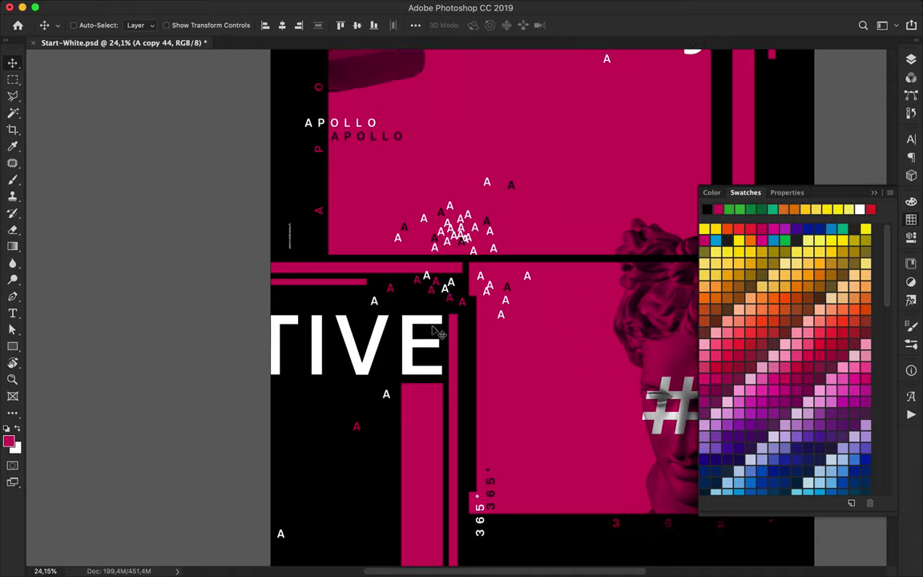
Add more A copies to the left and near the centre of the cluster
{"action": "scroll", "coordinate": [473, 263], "scroll_direction": "down", "scroll_amount": 5}
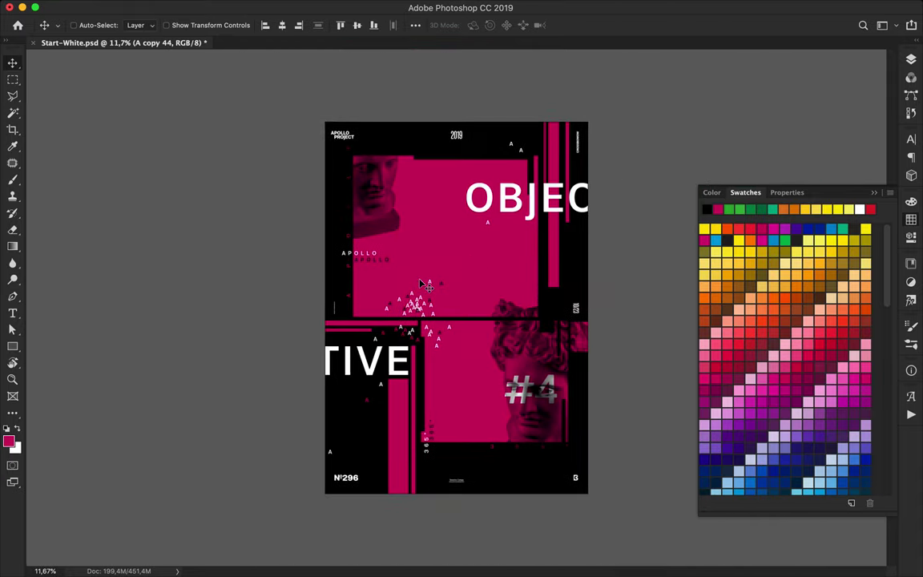
{"action": "scroll", "coordinate": [421, 285], "scroll_direction": "up", "scroll_amount": 1}
{"action": "scroll", "coordinate": [389, 313], "scroll_direction": "up", "scroll_amount": 1}
{"action": "left_click_drag", "start_coordinate": [398, 317], "coordinate": [365, 313]}
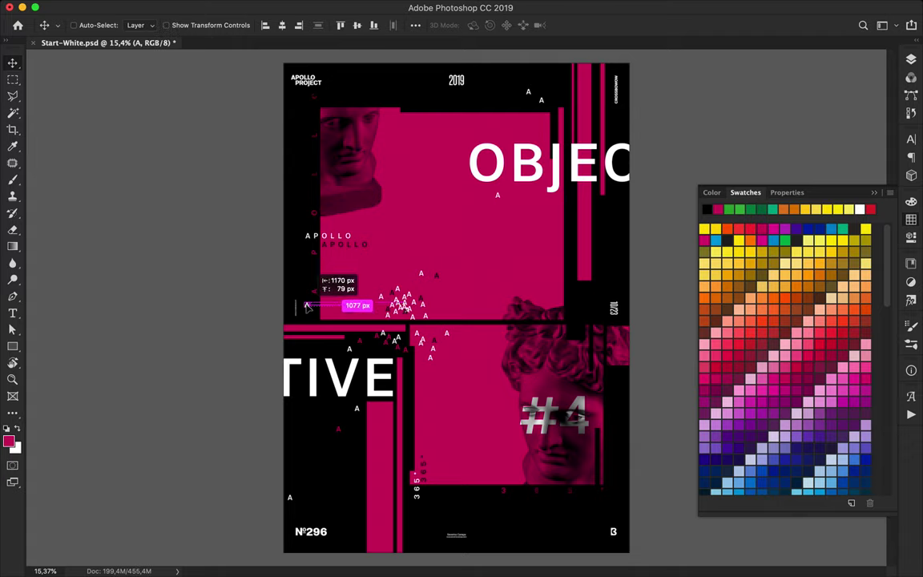
{"action": "mouse_move", "coordinate": [364, 312]}
{"action": "left_mouse_down"}
{"action": "mouse_move", "coordinate": [321, 305]}
{"action": "mouse_move", "coordinate": [356, 303]}
{"action": "left_mouse_up"}
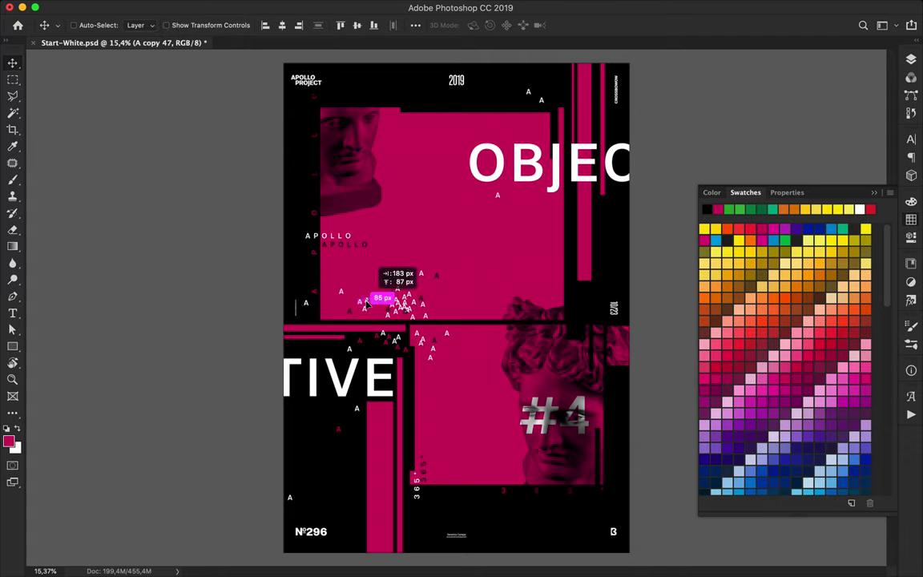
{"action": "scroll", "coordinate": [326, 305], "scroll_direction": "up", "scroll_amount": 1}
{"action": "mouse_move", "coordinate": [326, 304]}
{"action": "left_mouse_down"}
{"action": "mouse_move", "coordinate": [391, 308]}
{"action": "mouse_move", "coordinate": [399, 321]}
{"action": "left_mouse_up"}
{"action": "scroll", "coordinate": [455, 322], "scroll_direction": "down", "scroll_amount": 1}
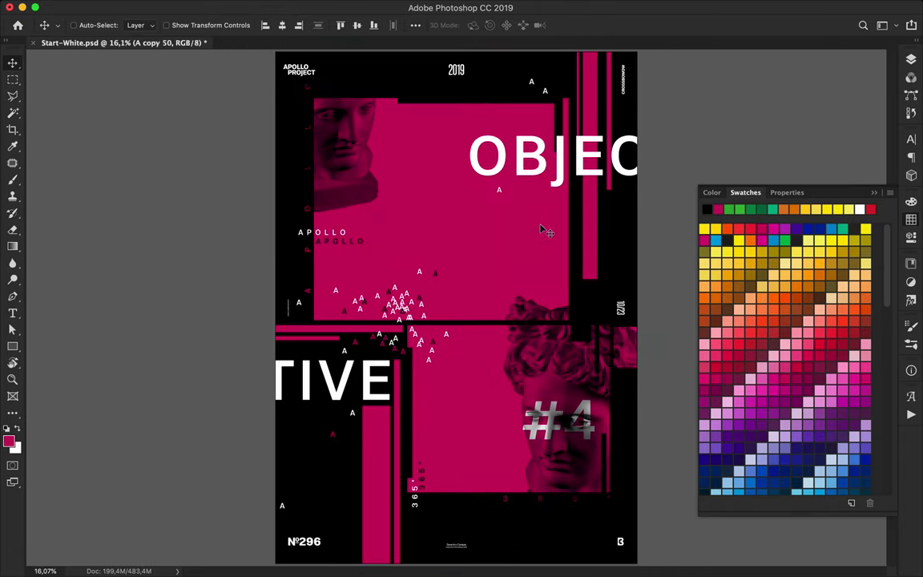
Select the Rectangle 1 copy layer in the Layers panel
{"action": "left_click", "coordinate": [911, 61]}
{"action": "scroll", "coordinate": [803, 272], "scroll_direction": "up", "scroll_amount": 3}
{"action": "scroll", "coordinate": [799, 280], "scroll_direction": "down", "scroll_amount": 3}
{"action": "left_click", "coordinate": [797, 401]}
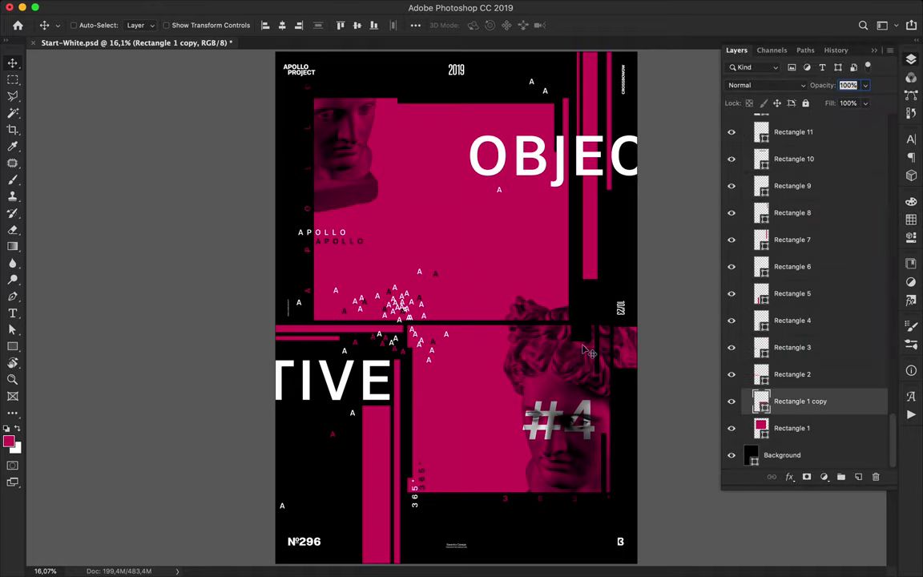
Draw a large unfilled ellipse outline across the poster's upper left
{"action": "key", "text": "u"}
{"action": "right_click", "coordinate": [12, 347]}
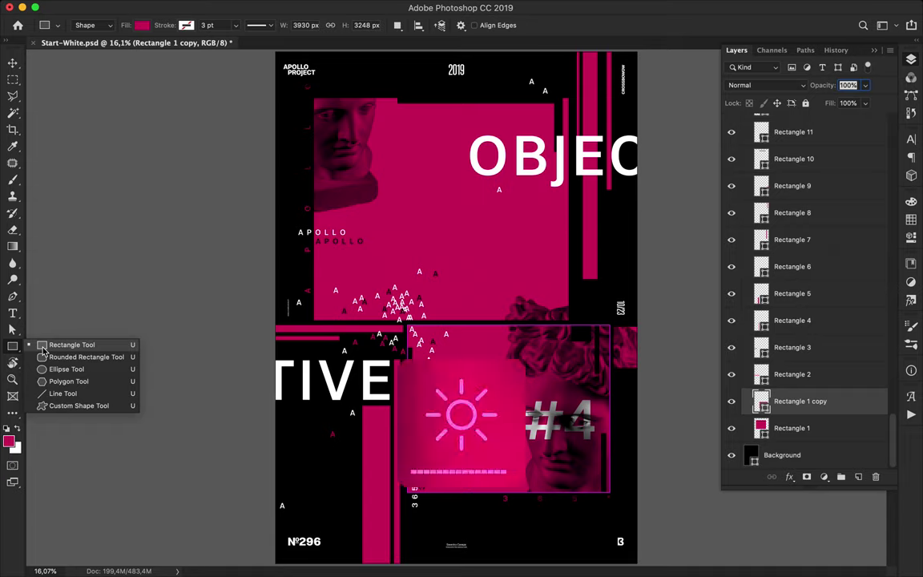
{"action": "left_click", "coordinate": [64, 371]}
{"action": "mouse_move", "coordinate": [333, 113]}
{"action": "left_mouse_down"}
{"action": "mouse_move", "coordinate": [537, 252]}
{"action": "mouse_move", "coordinate": [539, 280]}
{"action": "left_mouse_up"}
{"action": "key", "text": "a"}
{"action": "left_click", "coordinate": [192, 25]}
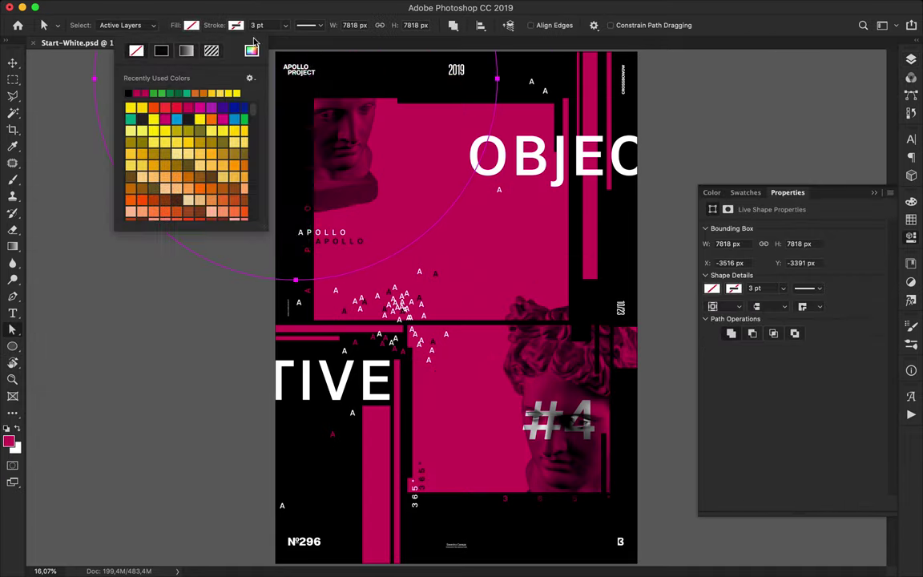
{"action": "left_click", "coordinate": [181, 50]}
{"action": "key", "text": "Escape"}
{"action": "left_click", "coordinate": [15, 62]}
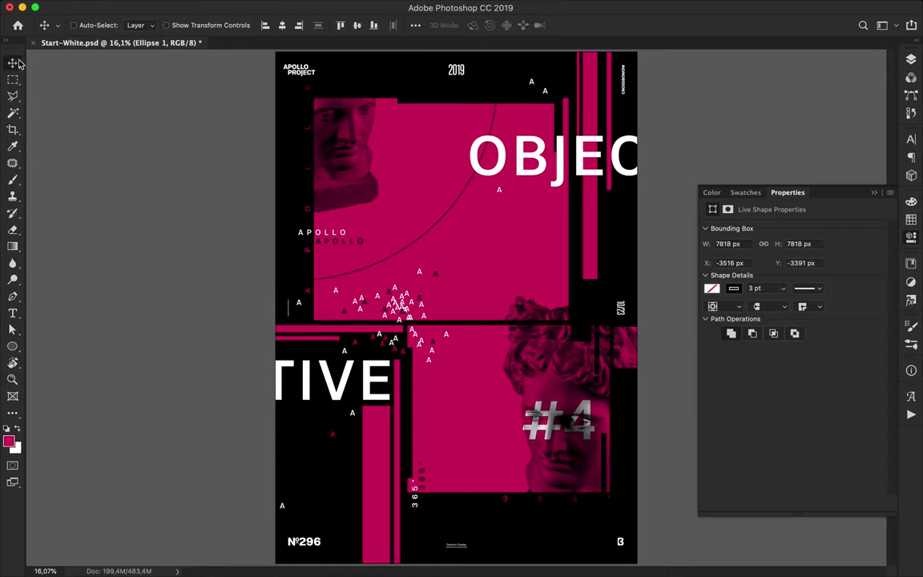
Duplicate the circle, shrink the copy to 2114 px, and place it by the #4 head
{"action": "left_click_drag", "start_coordinate": [445, 223], "coordinate": [469, 336]}
{"action": "key", "text": "ctrl+t"}
{"action": "left_click_drag", "start_coordinate": [468, 134], "coordinate": [474, 278]}
{"action": "left_click_drag", "start_coordinate": [468, 332], "coordinate": [573, 449]}
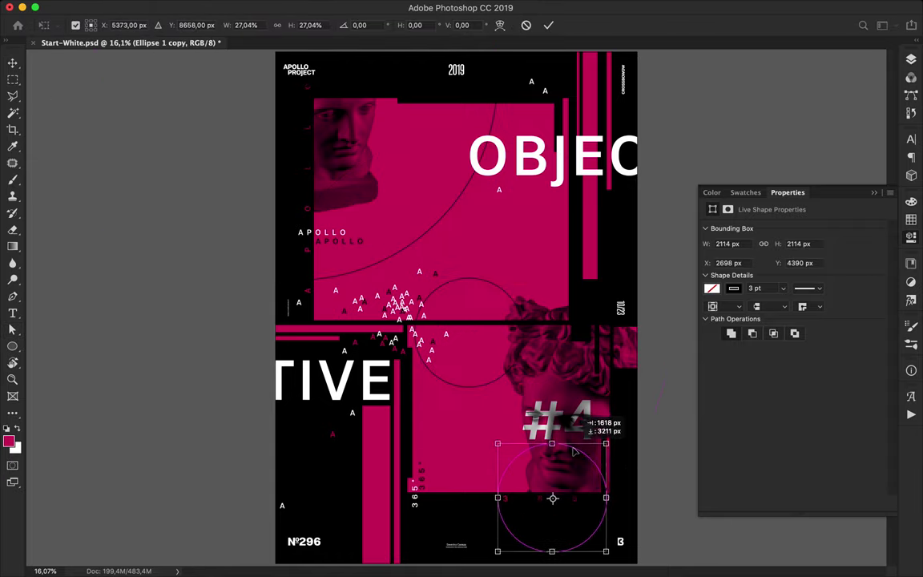
{"action": "key", "text": "Return"}
{"action": "left_click_drag", "start_coordinate": [639, 445], "coordinate": [637, 444]}
{"action": "scroll", "coordinate": [410, 266], "scroll_direction": "up", "scroll_amount": 2}
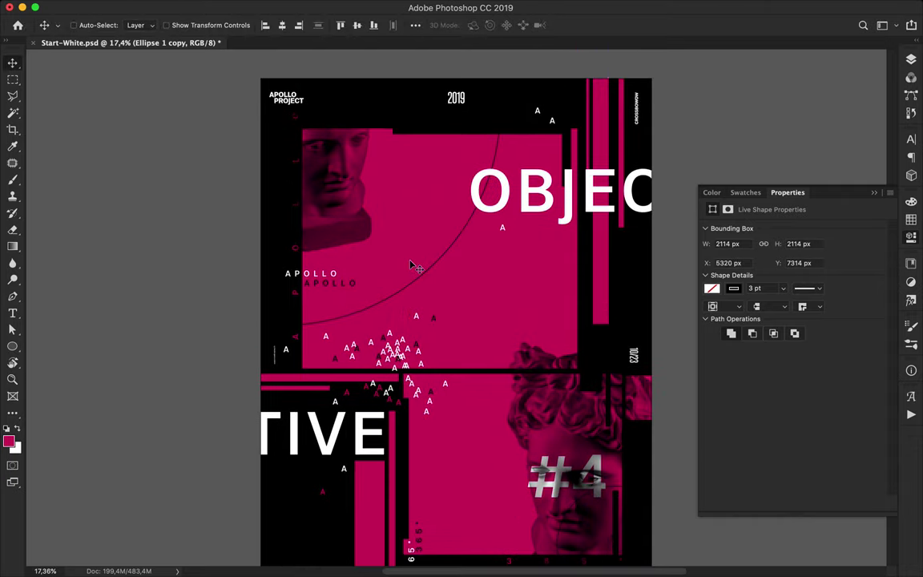
{"action": "scroll", "coordinate": [411, 266], "scroll_direction": "down", "scroll_amount": 2}
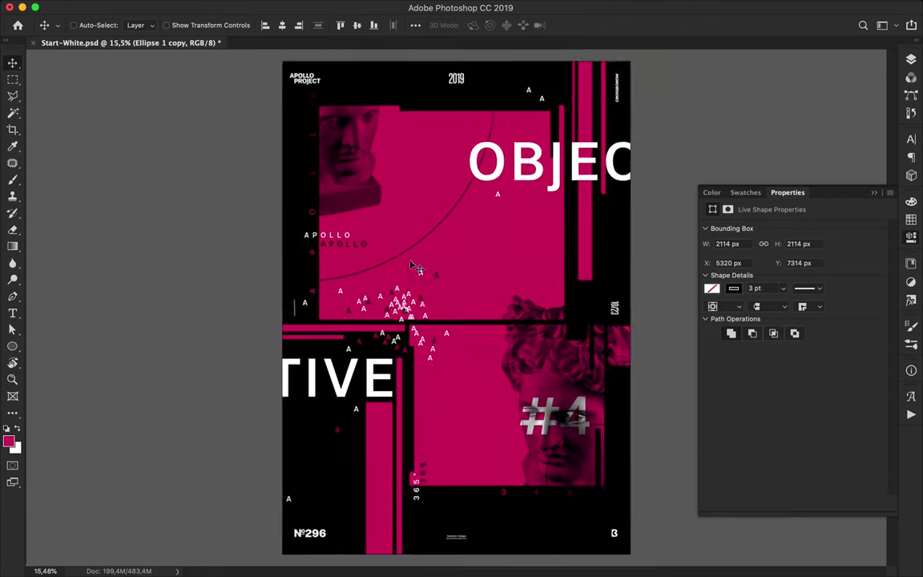
{"action": "scroll", "coordinate": [586, 124], "scroll_direction": "up", "scroll_amount": 3}
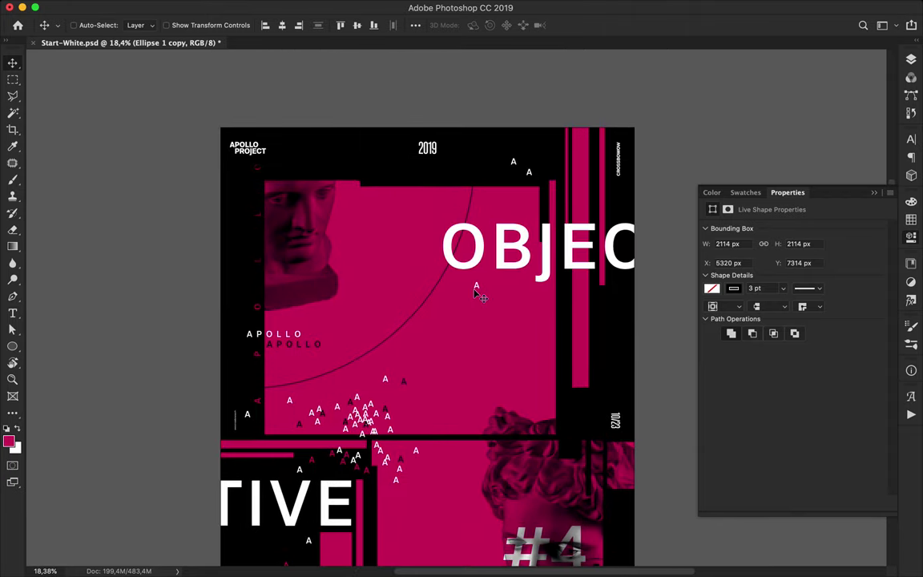
{"action": "scroll", "coordinate": [428, 321], "scroll_direction": "down", "scroll_amount": 3}
Place the first Pen point of the diagonal line and select the upper magenta rectangle
{"action": "key", "text": "p"}
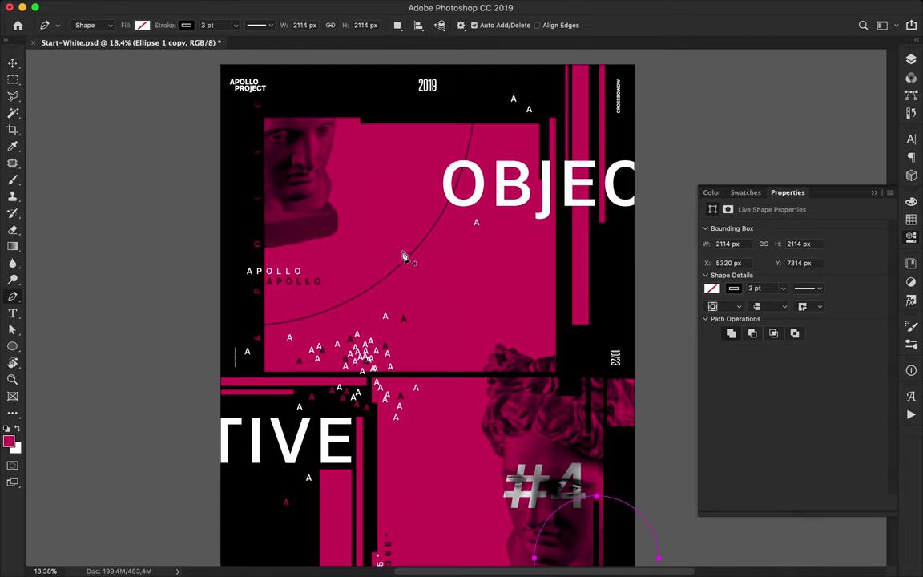
{"action": "left_click", "coordinate": [380, 261]}
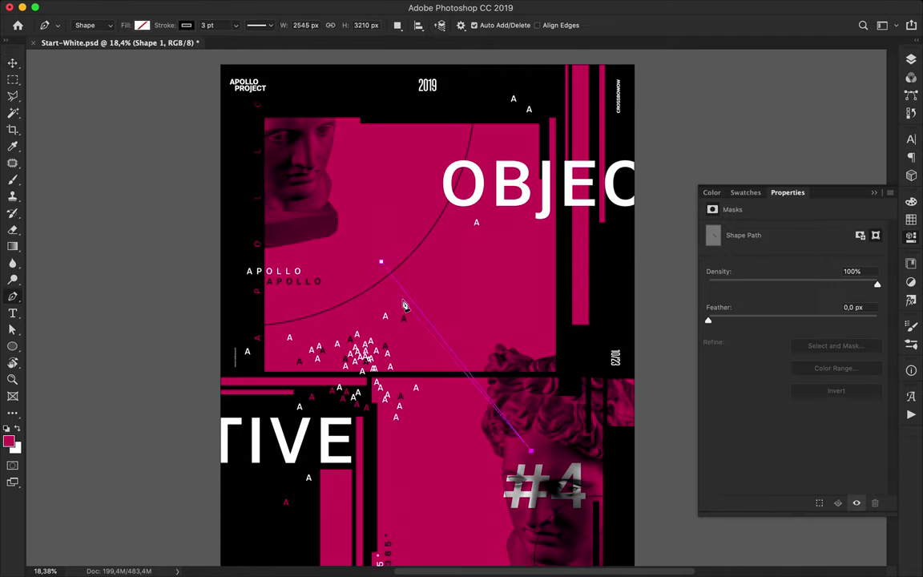
{"action": "key", "text": "a"}
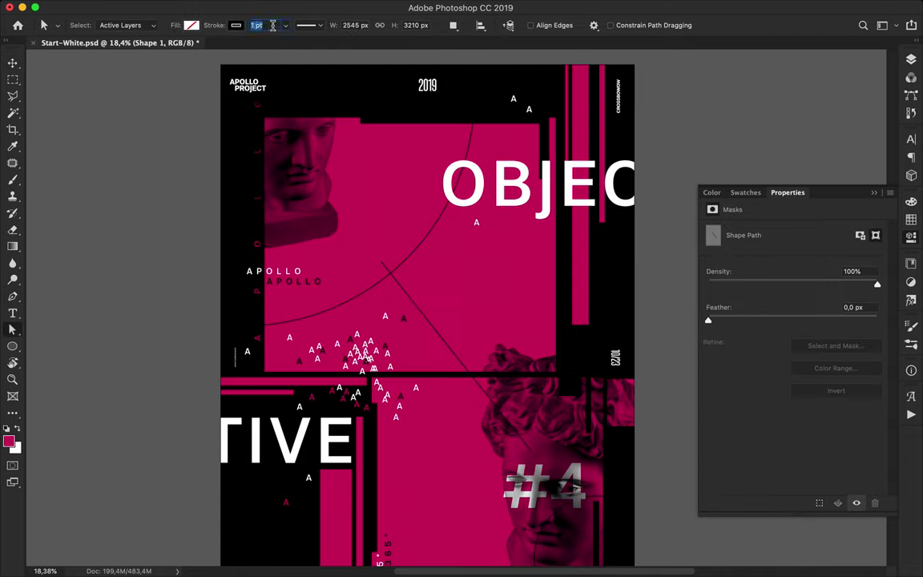
{"action": "left_click", "coordinate": [372, 227], "text": "ctrl"}
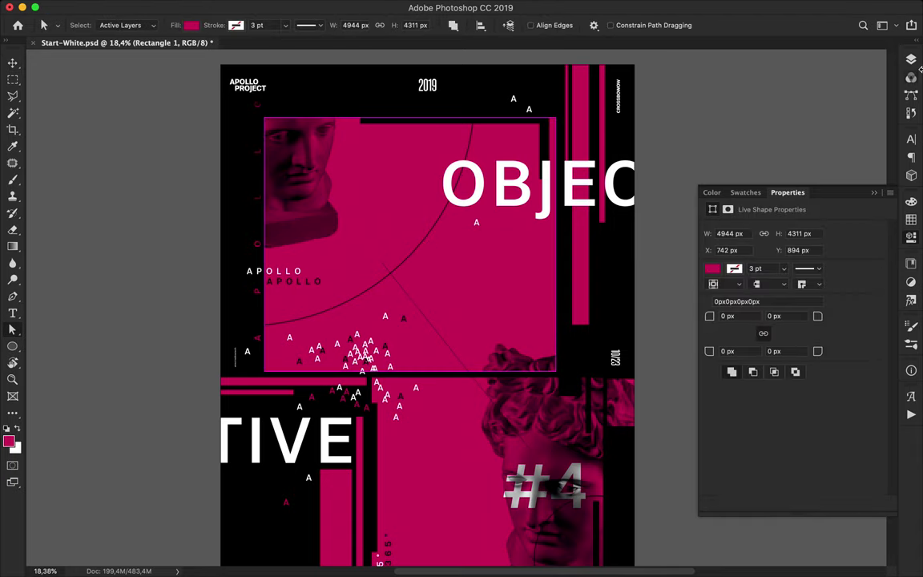
Select the large circle outline layer in the Layers panel
{"action": "key", "text": "F7"}
{"action": "left_click", "coordinate": [795, 373]}
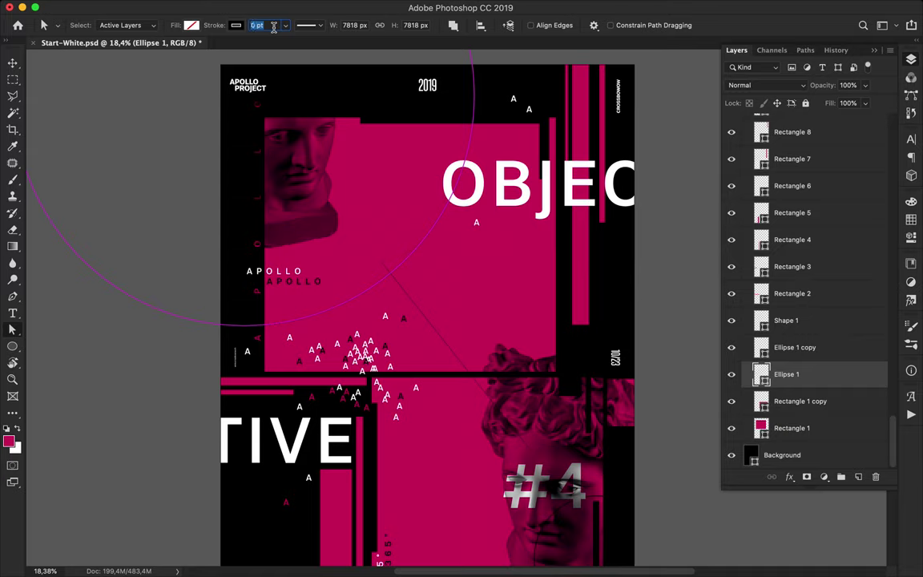
{"action": "key", "text": "v"}
{"action": "scroll", "coordinate": [463, 232], "scroll_direction": "down", "scroll_amount": 5}
{"action": "scroll", "coordinate": [462, 233], "scroll_direction": "right", "scroll_amount": 2}
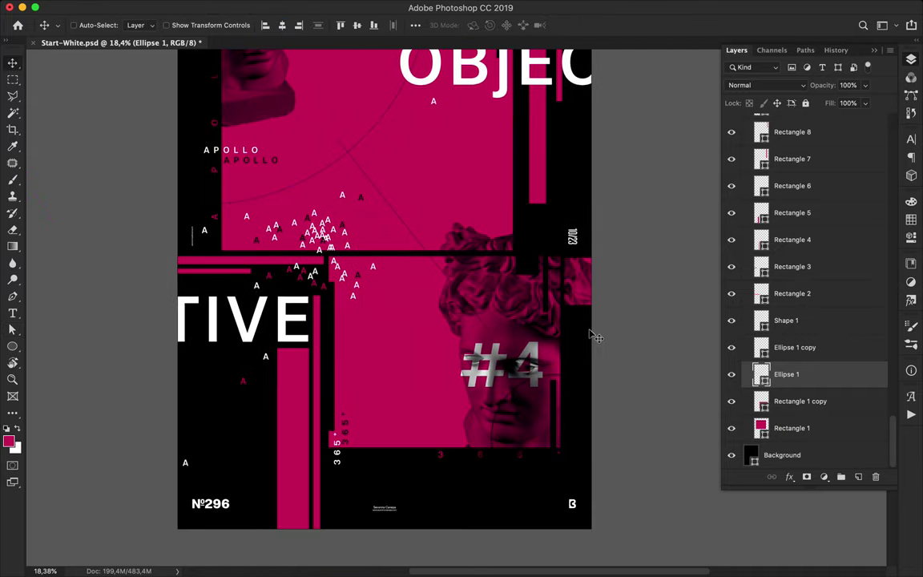
Draw a short horizontal Pen line at the lower panel's left edge beside TIVE
{"action": "left_click", "coordinate": [795, 347]}
{"action": "key", "text": "a"}
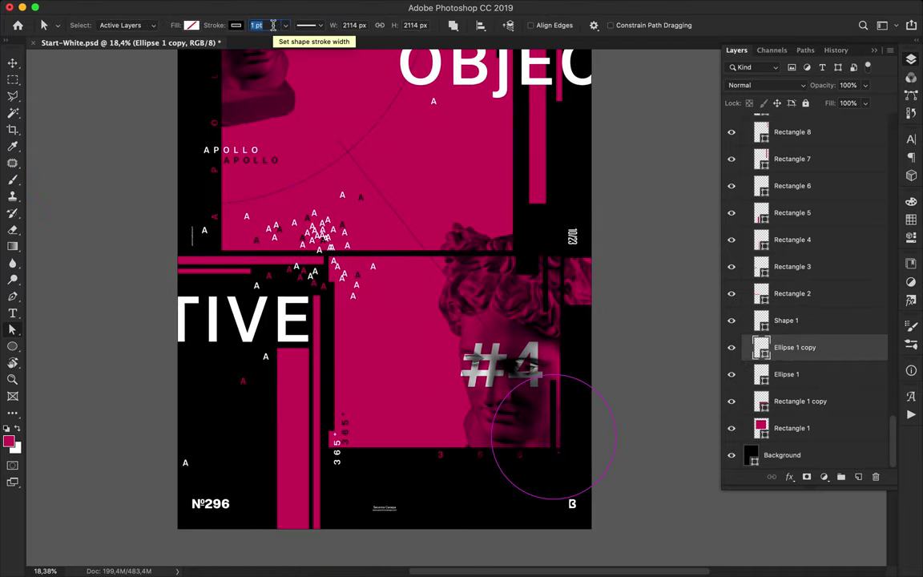
{"action": "key", "text": "v"}
{"action": "scroll", "coordinate": [382, 347], "scroll_direction": "up", "scroll_amount": 2}
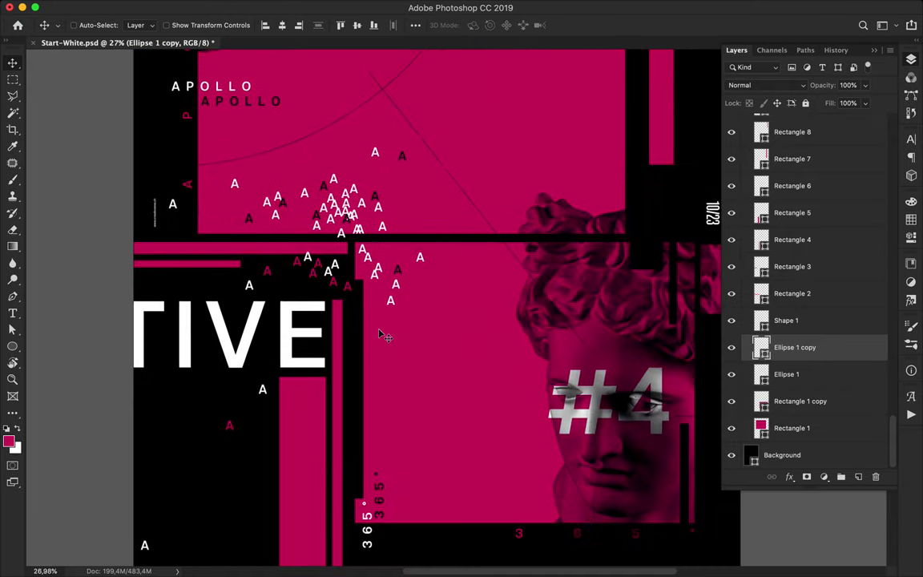
{"action": "key", "text": "p"}
{"action": "left_click_drag", "start_coordinate": [360, 327], "coordinate": [381, 327]}
{"action": "key", "text": "v"}
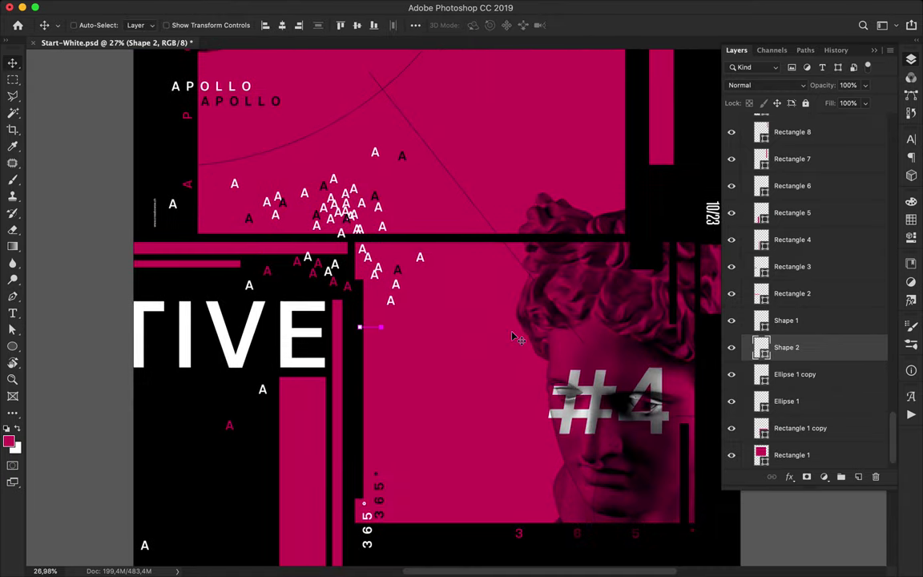
Duplicate the short line with Cmd+J and stack copies downward as tick marks
{"action": "key", "text": "p"}
{"action": "key", "text": "v"}
{"action": "key", "text": "ctrl+j"}
{"action": "left_click_drag", "start_coordinate": [374, 342], "coordinate": [379, 443]}
{"action": "key", "text": "a"}
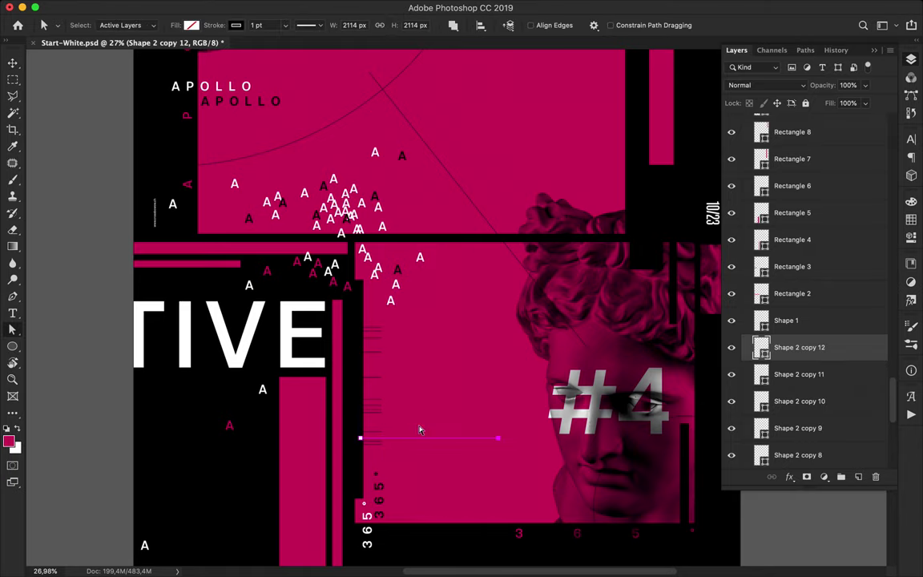
{"action": "scroll", "coordinate": [398, 429], "scroll_direction": "down", "scroll_amount": 1}
{"action": "key", "text": "v"}
Undo an accidental rectangle move and Alt-drag one line copy higher up and to the right
{"action": "left_click_drag", "start_coordinate": [383, 443], "coordinate": [394, 429]}
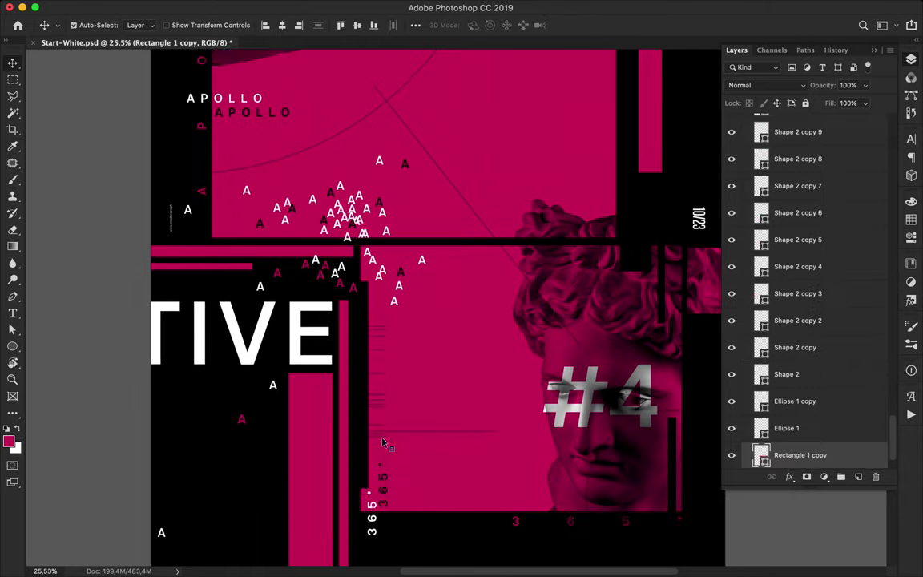
{"action": "key", "text": "ctrl+z"}
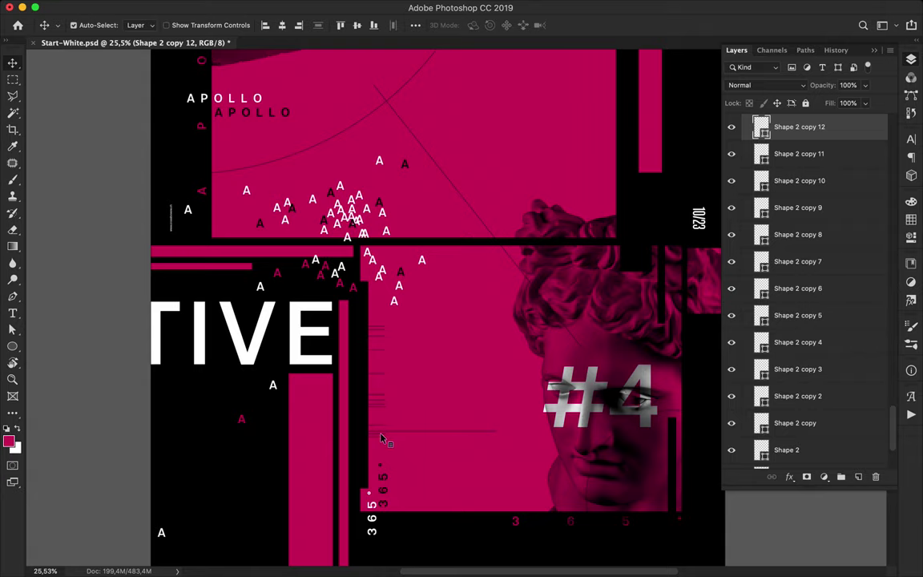
{"action": "left_click_drag", "start_coordinate": [382, 438], "coordinate": [618, 194]}
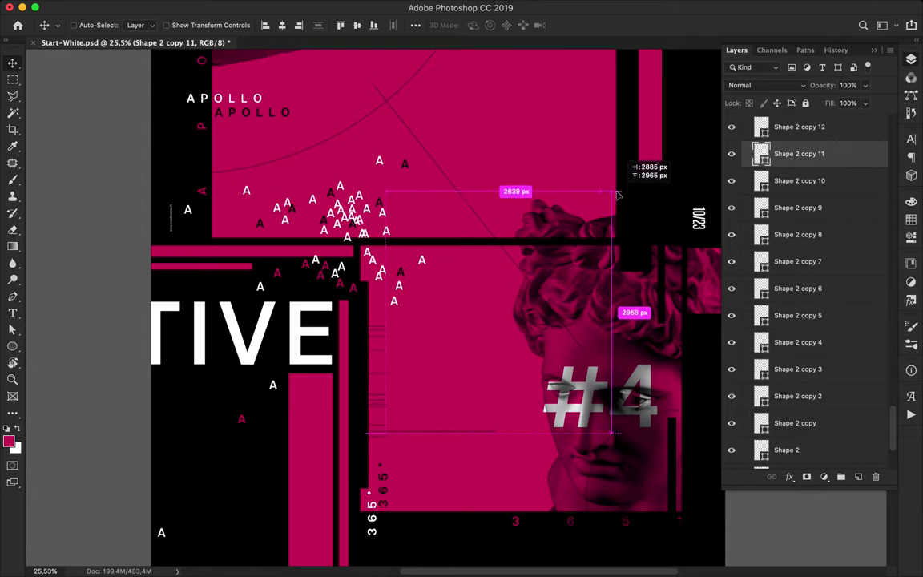
{"action": "left_click_drag", "start_coordinate": [618, 194], "coordinate": [618, 195]}
{"action": "scroll", "coordinate": [633, 210], "scroll_direction": "up", "scroll_amount": 3}
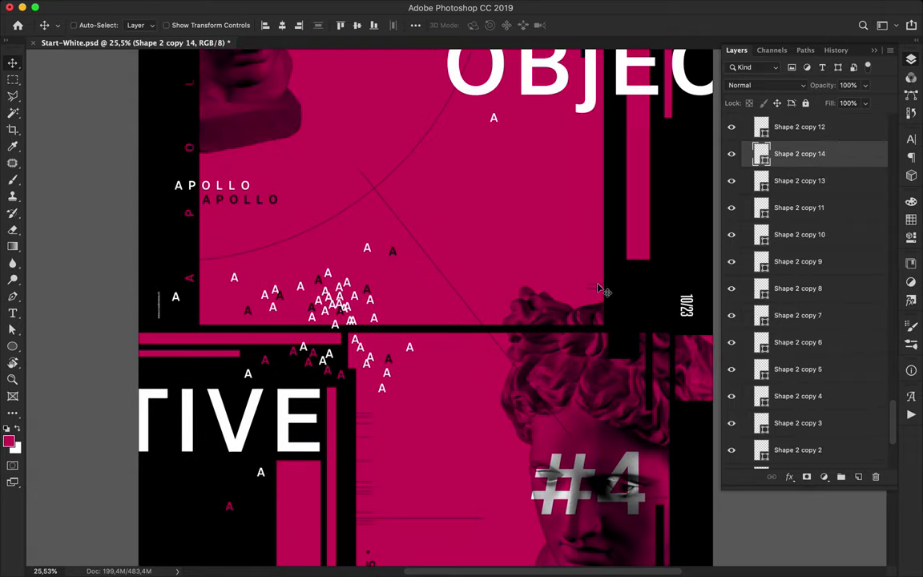
Draw a 74 px outlined square above APOLLO and Alt-drag copies into a row beside it
{"action": "key", "text": "u"}
{"action": "right_click", "coordinate": [12, 346]}
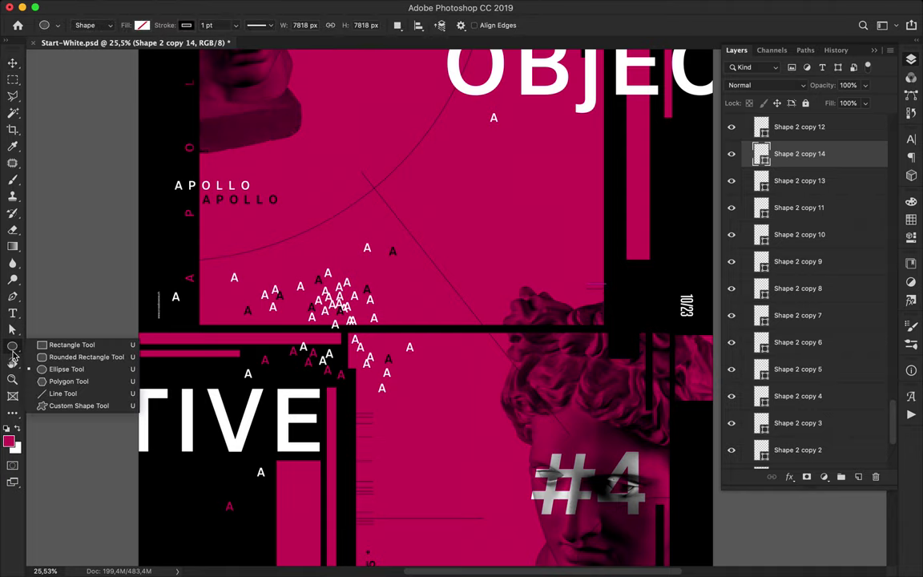
{"action": "left_click", "coordinate": [72, 344]}
{"action": "left_click_drag", "start_coordinate": [208, 160], "coordinate": [209, 161]}
{"action": "key", "text": "v"}
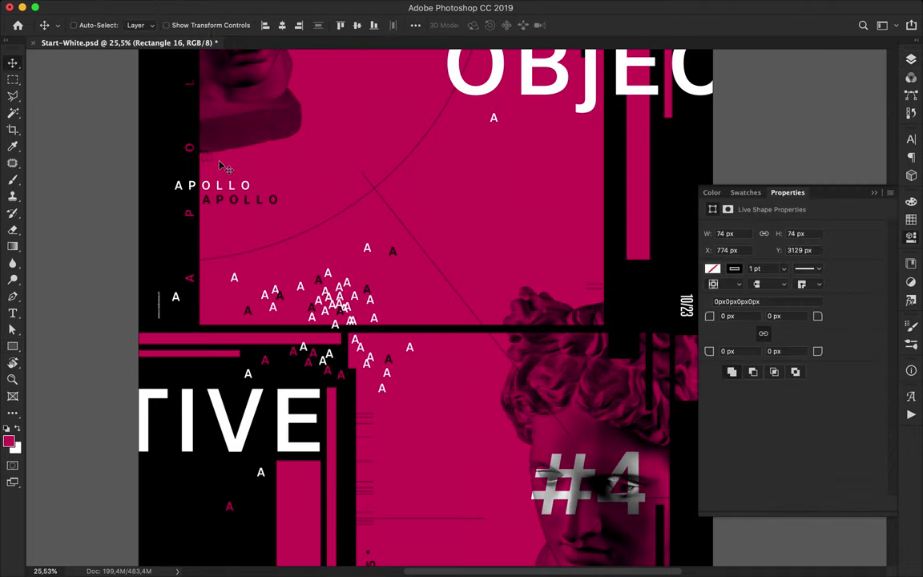
{"action": "left_click_drag", "start_coordinate": [213, 166], "coordinate": [267, 163]}
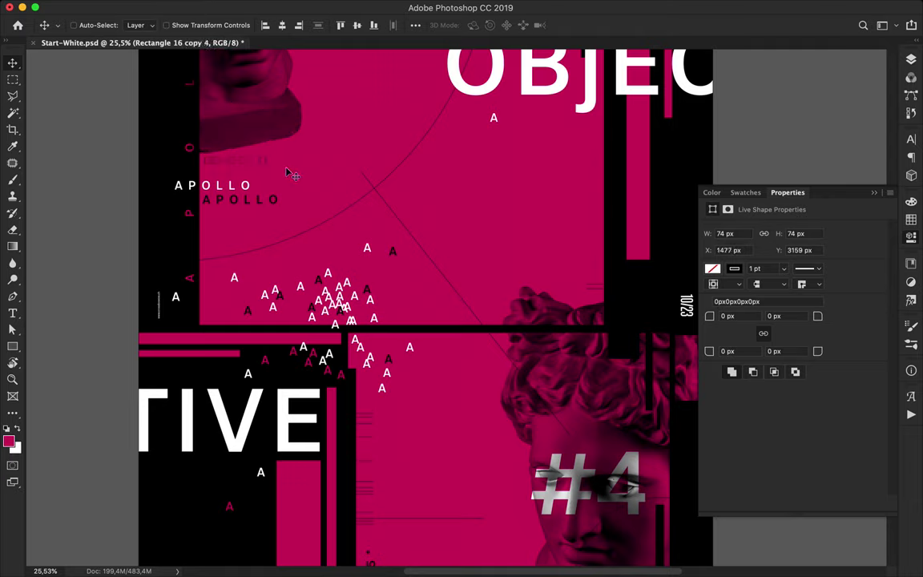
{"action": "left_click_drag", "start_coordinate": [549, 387], "coordinate": [663, 472]}
{"action": "key", "text": "super+minus"}
Draw a tall, thin black bar at the top of the upper magenta panel
{"action": "scroll", "coordinate": [597, 435], "scroll_direction": "up", "scroll_amount": 3}
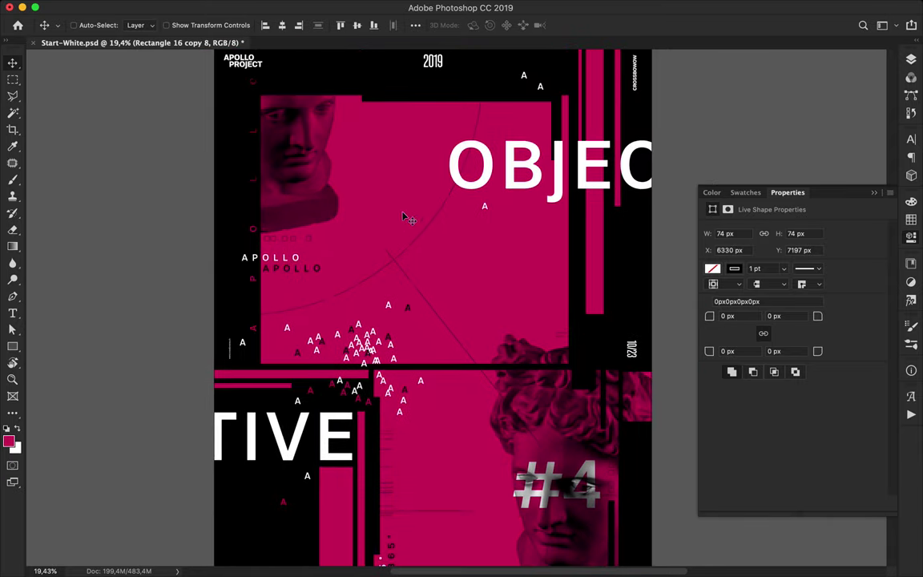
{"action": "key", "text": "m"}
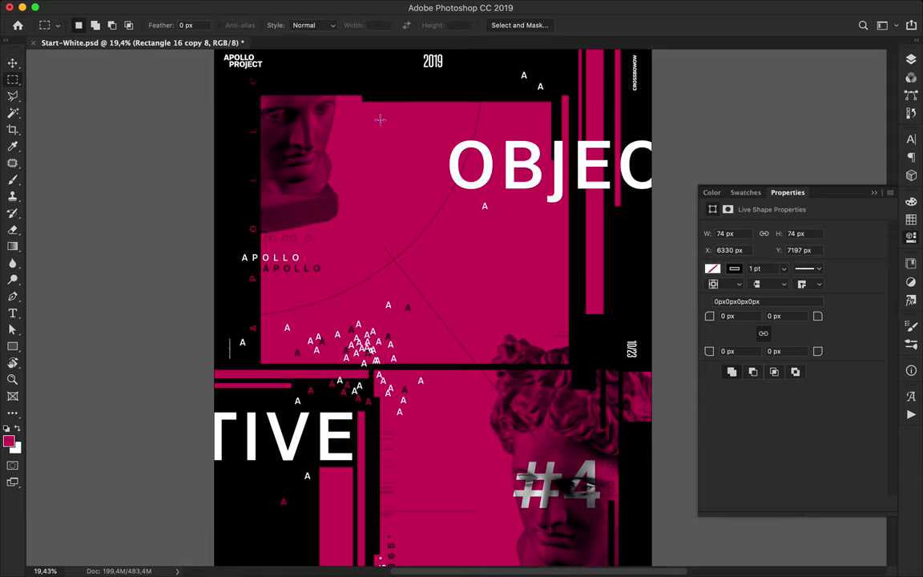
{"action": "key", "text": "u"}
{"action": "left_click", "coordinate": [143, 26]}
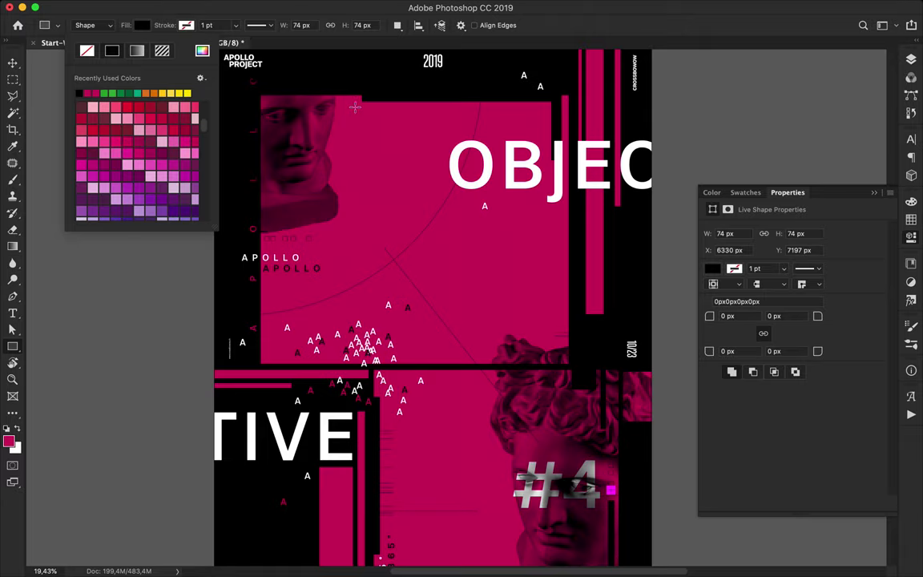
{"action": "left_click_drag", "start_coordinate": [353, 81], "coordinate": [355, 178]}
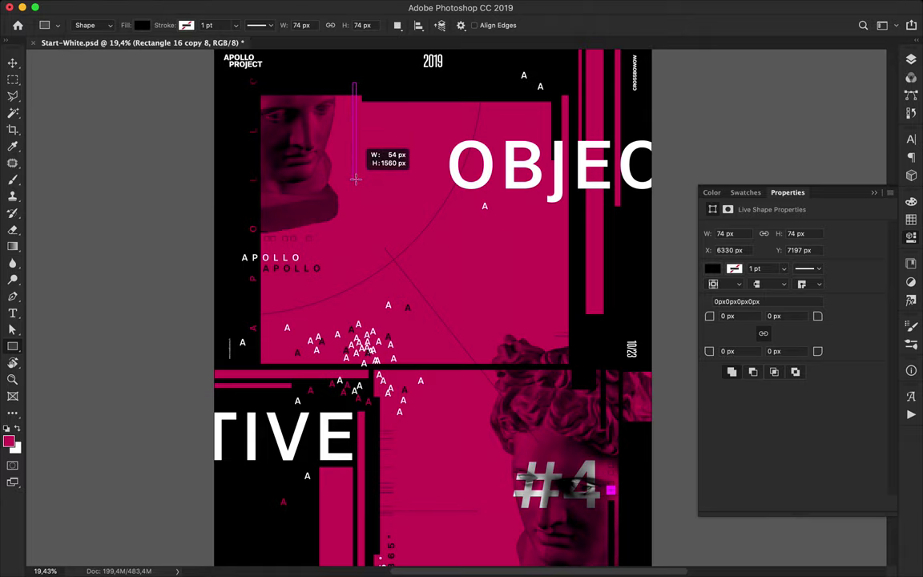
{"action": "key", "text": "v"}
{"action": "left_click", "coordinate": [296, 243]}
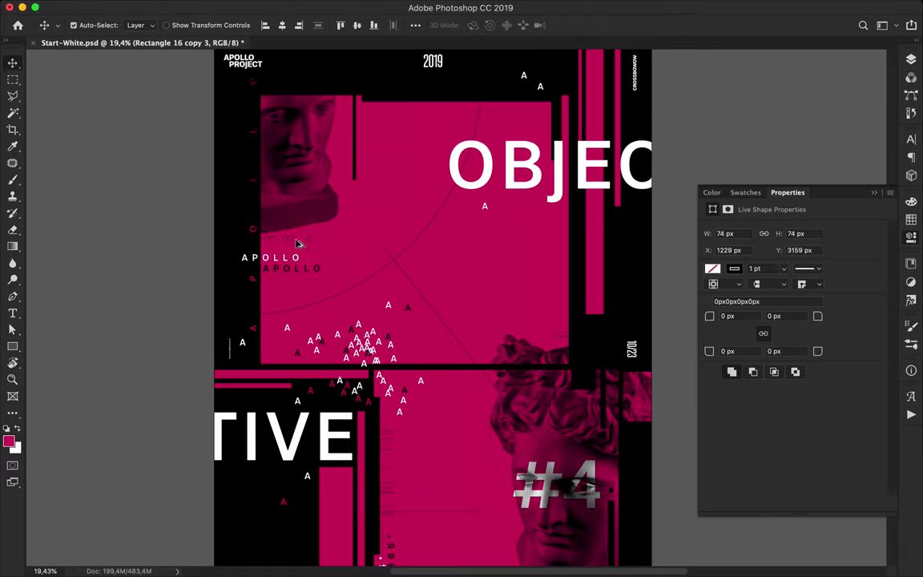
{"action": "scroll", "coordinate": [296, 245], "scroll_direction": "up", "scroll_amount": 3}
{"action": "left_click", "coordinate": [302, 261]}
Change one small square's fill colour to white (#ffffff)
{"action": "key", "text": "a"}
{"action": "key", "text": "v"}
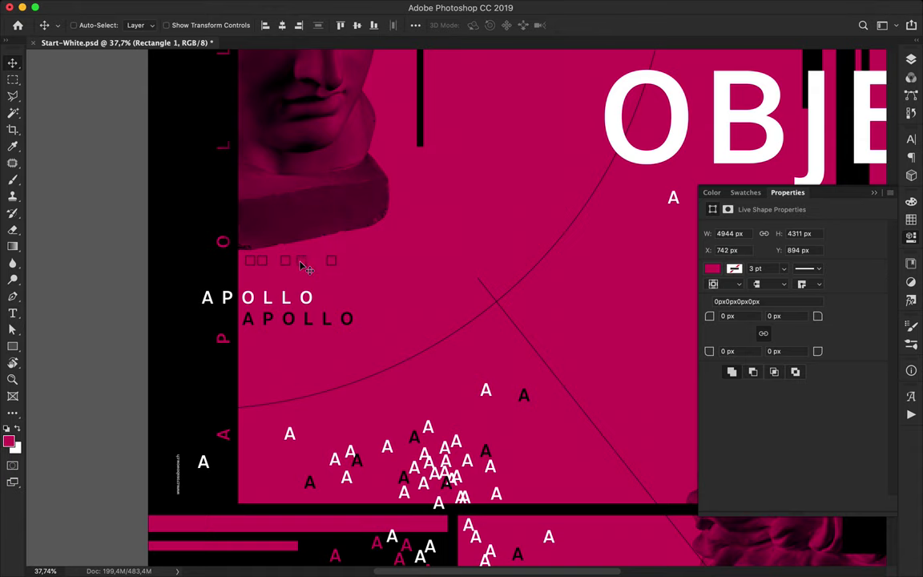
{"action": "key", "text": "a"}
{"action": "key", "text": "F7"}
{"action": "scroll", "coordinate": [368, 256], "scroll_direction": "up", "scroll_amount": 2}
{"action": "key", "text": "v"}
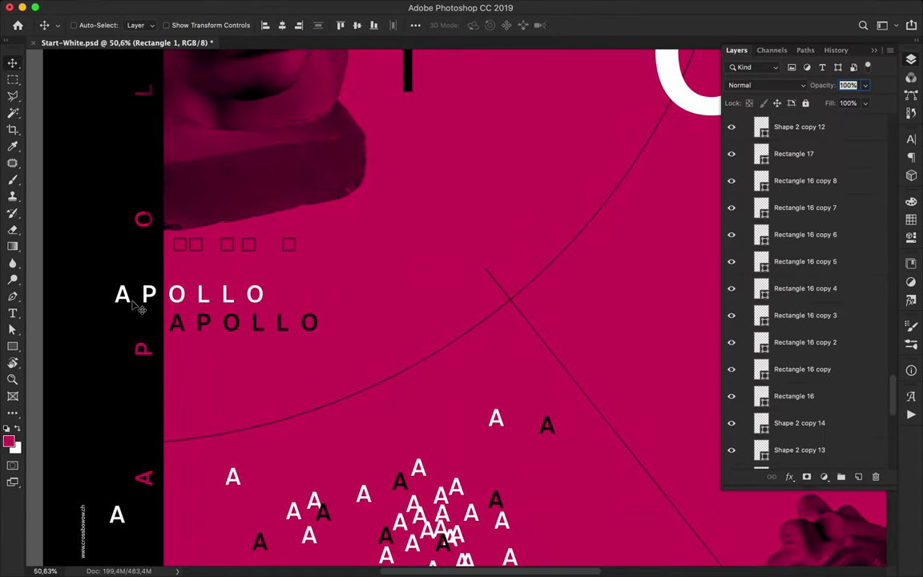
{"action": "left_click", "coordinate": [228, 245]}
{"action": "key", "text": "a"}
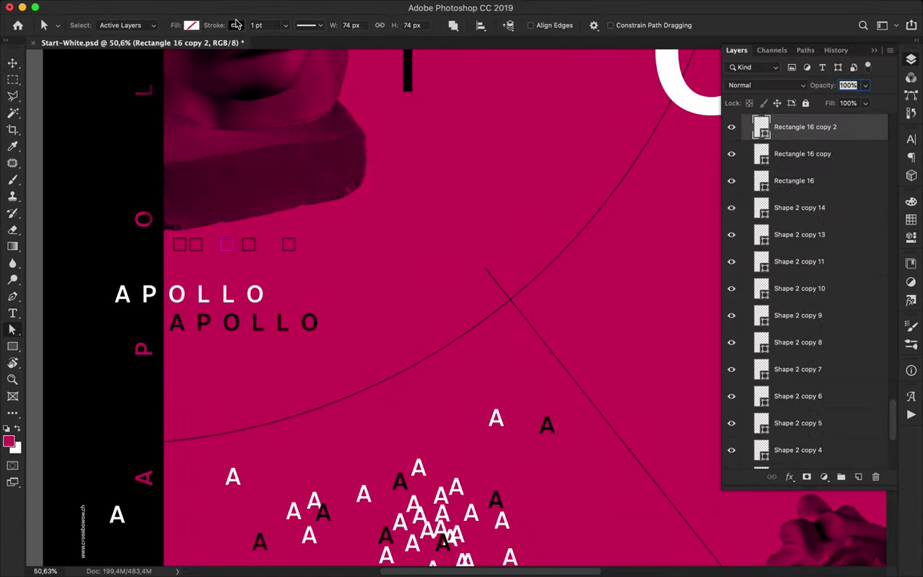
{"action": "left_click", "coordinate": [235, 25]}
{"action": "left_click", "coordinate": [191, 25]}
{"action": "left_click", "coordinate": [251, 51]}
{"action": "type", "text": "ffffff"}
{"action": "key", "text": "Return"}
{"action": "scroll", "coordinate": [610, 150], "scroll_direction": "down", "scroll_amount": 5}
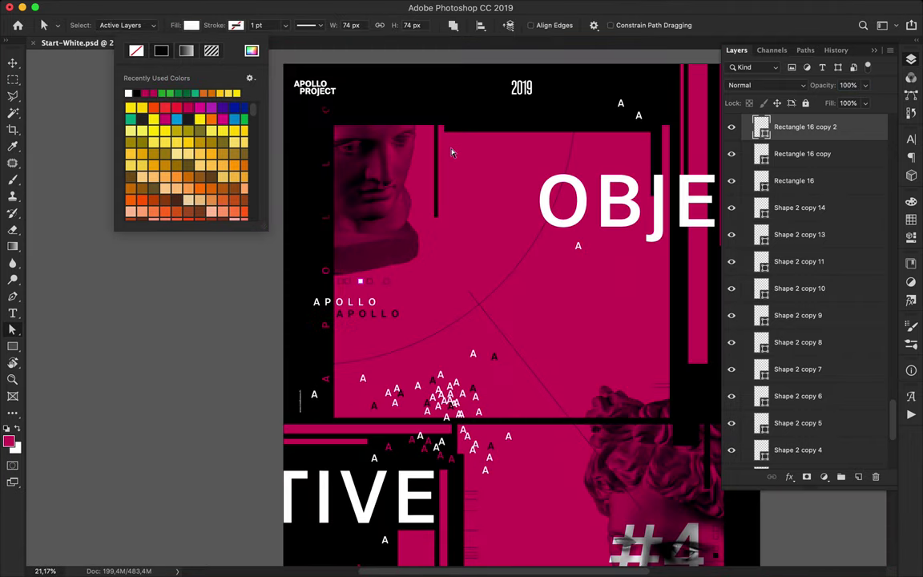
Duplicate the black bar upward and adjust the copy's width
{"action": "key", "text": "v"}
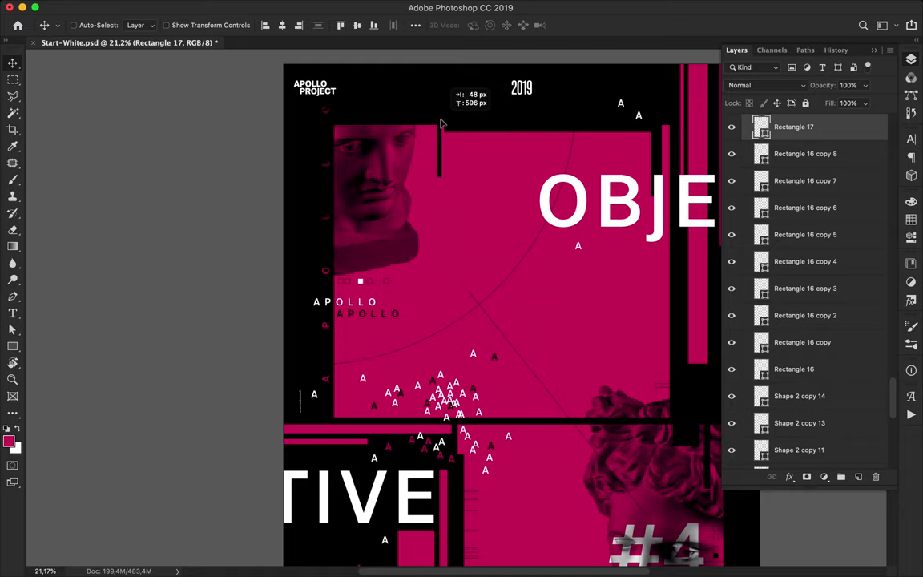
{"action": "left_click_drag", "start_coordinate": [440, 124], "coordinate": [437, 58]}
{"action": "key", "text": "ctrl+t"}
{"action": "left_click_drag", "start_coordinate": [433, 111], "coordinate": [427, 112]}
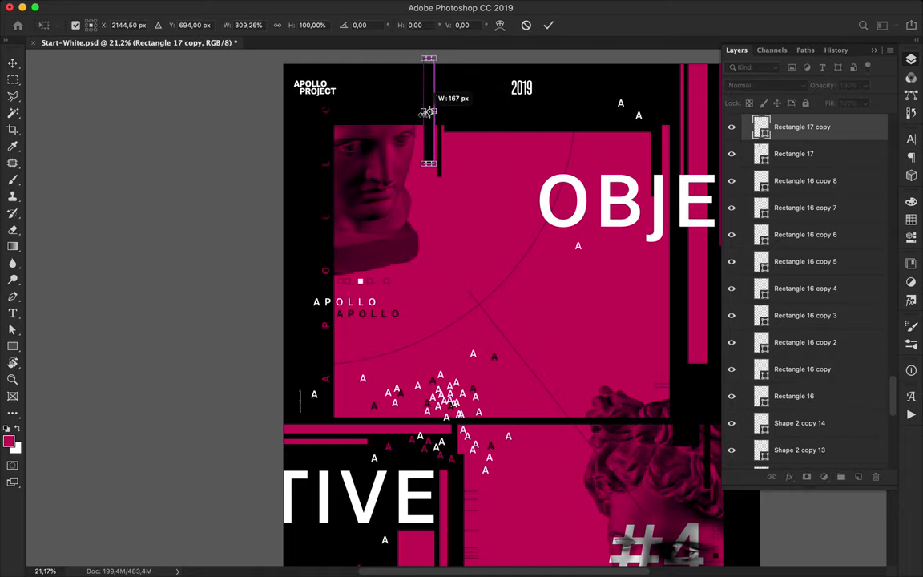
{"action": "key", "text": "Escape"}
{"action": "left_click", "coordinate": [437, 155]}
Shorten the original black bar, Rectangle 17, from its top with Free Transform
{"action": "left_click", "coordinate": [440, 153]}
{"action": "key", "text": "ctrl+t"}
{"action": "left_click_drag", "start_coordinate": [439, 71], "coordinate": [439, 106]}
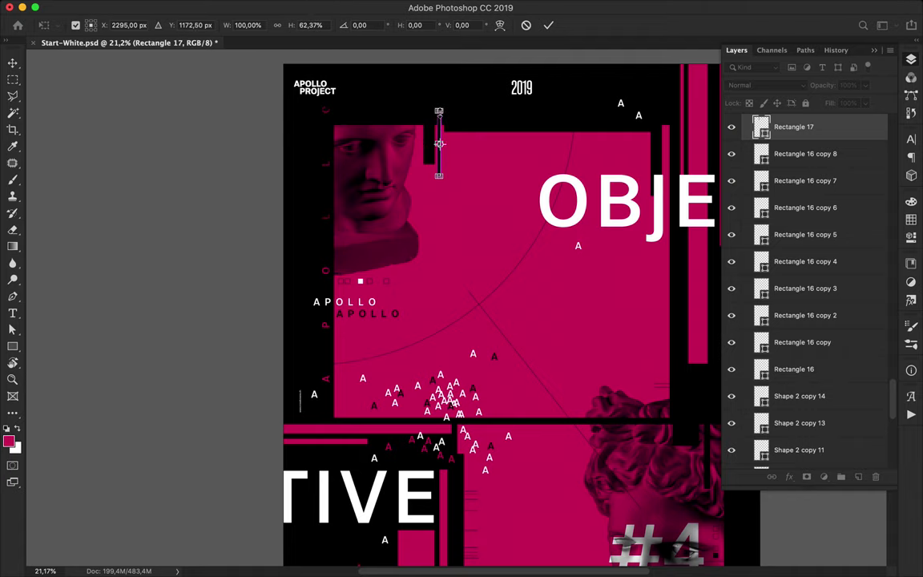
{"action": "key", "text": "Return"}
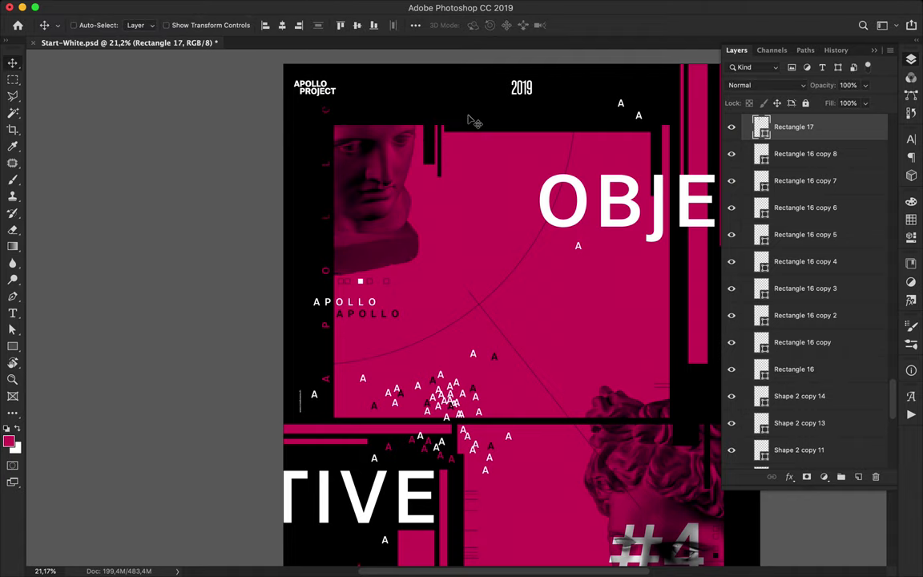
{"action": "scroll", "coordinate": [473, 122], "scroll_direction": "down", "scroll_amount": 3}
{"action": "scroll", "coordinate": [472, 122], "scroll_direction": "right", "scroll_amount": 3}
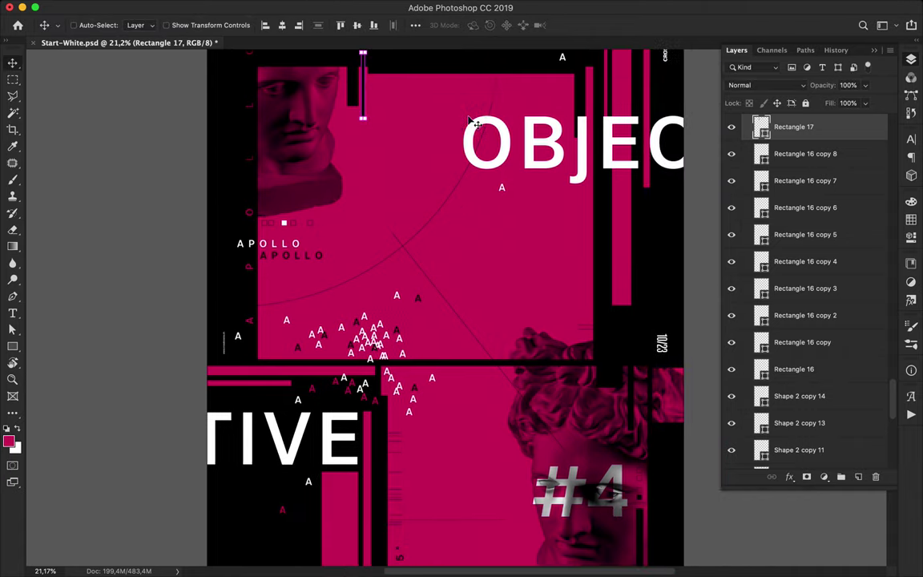
{"action": "scroll", "coordinate": [473, 121], "scroll_direction": "up", "scroll_amount": 4}
{"action": "scroll", "coordinate": [473, 122], "scroll_direction": "right", "scroll_amount": 2}
{"action": "scroll", "coordinate": [473, 122], "scroll_direction": "down", "scroll_amount": 5}
{"action": "scroll", "coordinate": [473, 122], "scroll_direction": "down", "scroll_amount": 1}
Draw a tall white-filled bar near the poster bottom and move its layer into Group 1
{"action": "key", "text": "u"}
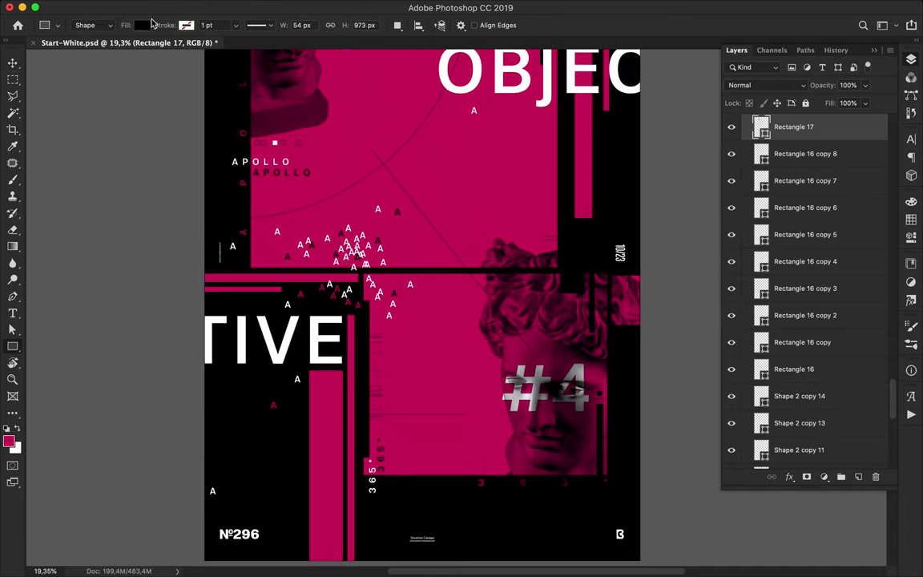
{"action": "left_click", "coordinate": [141, 25]}
{"action": "left_click", "coordinate": [202, 51]}
{"action": "left_click", "coordinate": [633, 147]}
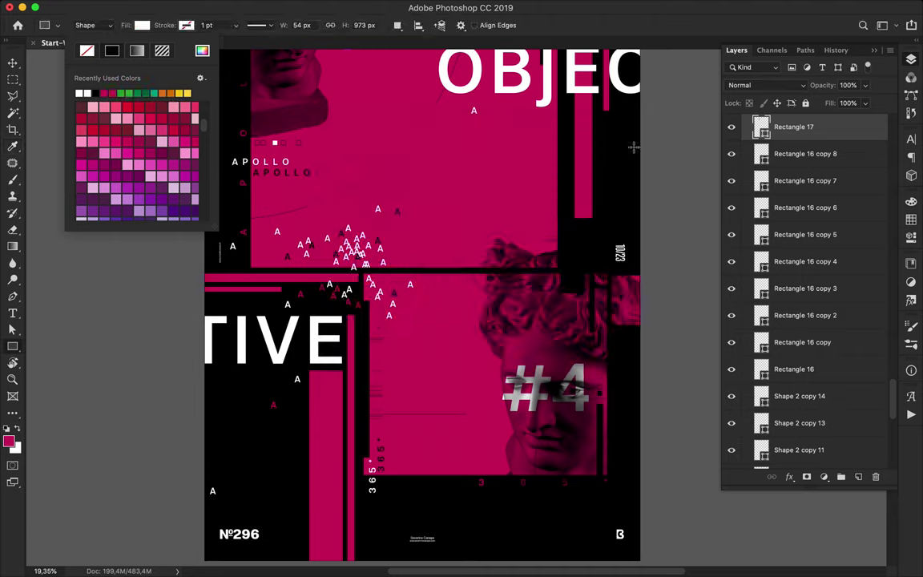
{"action": "left_click", "coordinate": [340, 507]}
{"action": "left_click_drag", "start_coordinate": [341, 507], "coordinate": [326, 564]}
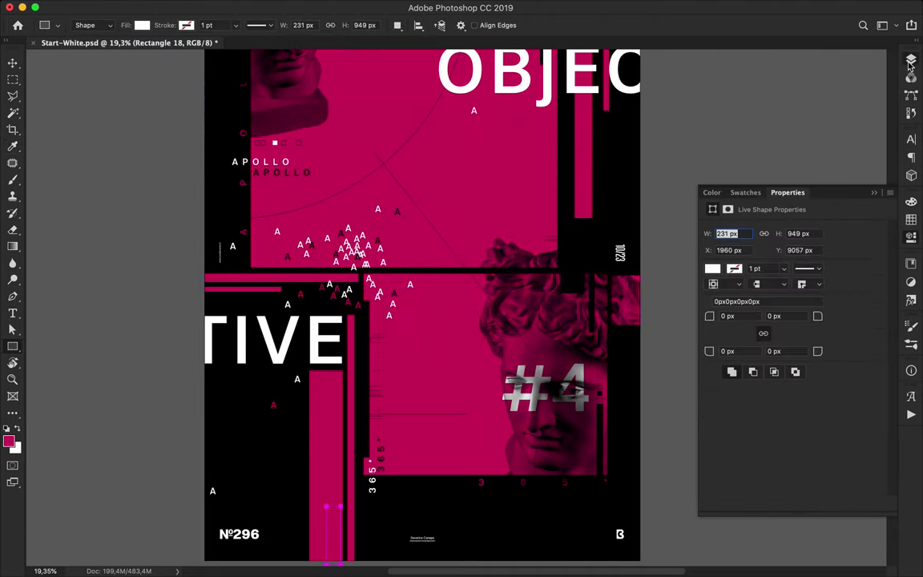
{"action": "left_click", "coordinate": [911, 61]}
{"action": "left_click_drag", "start_coordinate": [801, 188], "coordinate": [828, 463]}
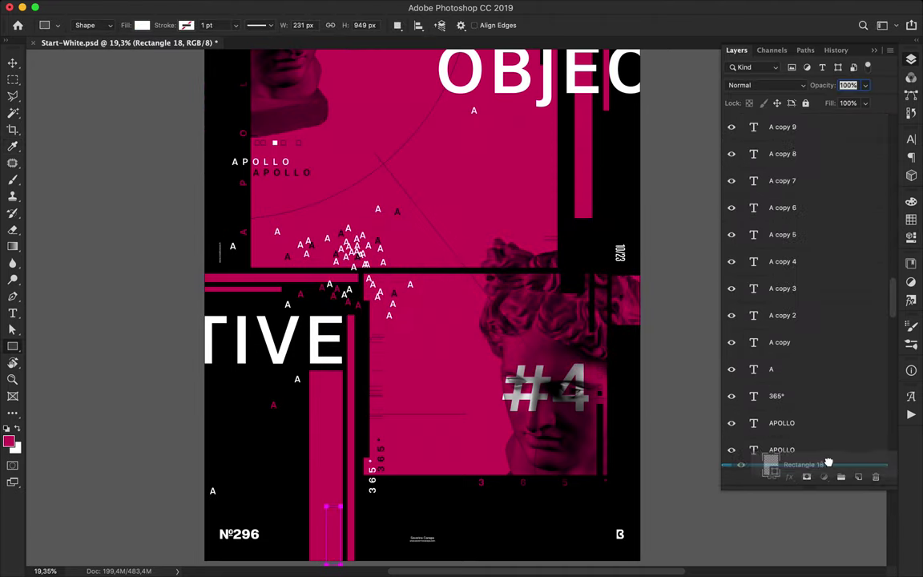
{"action": "left_click_drag", "start_coordinate": [828, 463], "coordinate": [809, 423]}
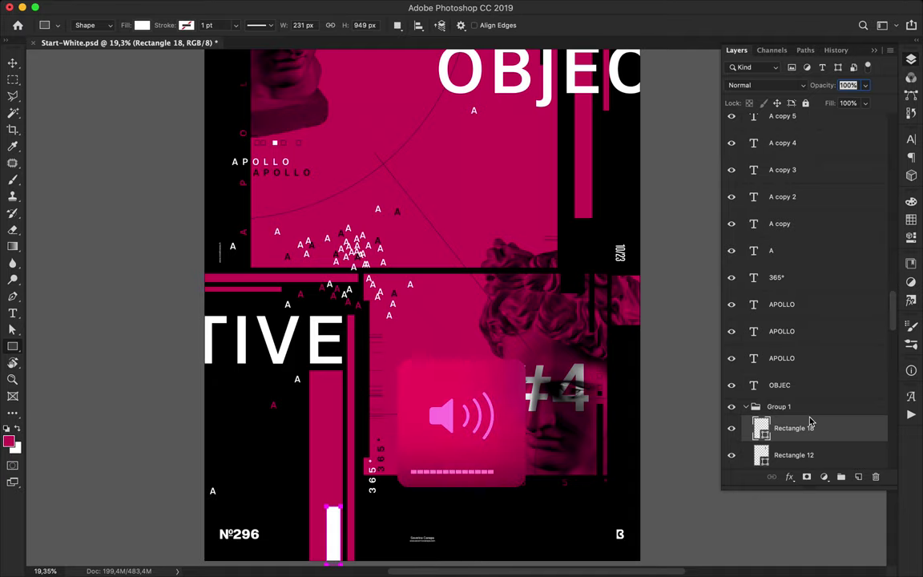
Alt-drag a copy of the white bar to its left and narrow it with Free Transform
{"action": "key", "text": "v"}
{"action": "scroll", "coordinate": [377, 444], "scroll_direction": "down", "scroll_amount": 5}
{"action": "mouse_move", "coordinate": [327, 379]}
{"action": "left_mouse_down"}
{"action": "mouse_move", "coordinate": [299, 378]}
{"action": "mouse_move", "coordinate": [299, 387]}
{"action": "left_mouse_up"}
{"action": "key", "text": "ctrl+t"}
{"action": "scroll", "coordinate": [301, 387], "scroll_direction": "up", "scroll_amount": 3}
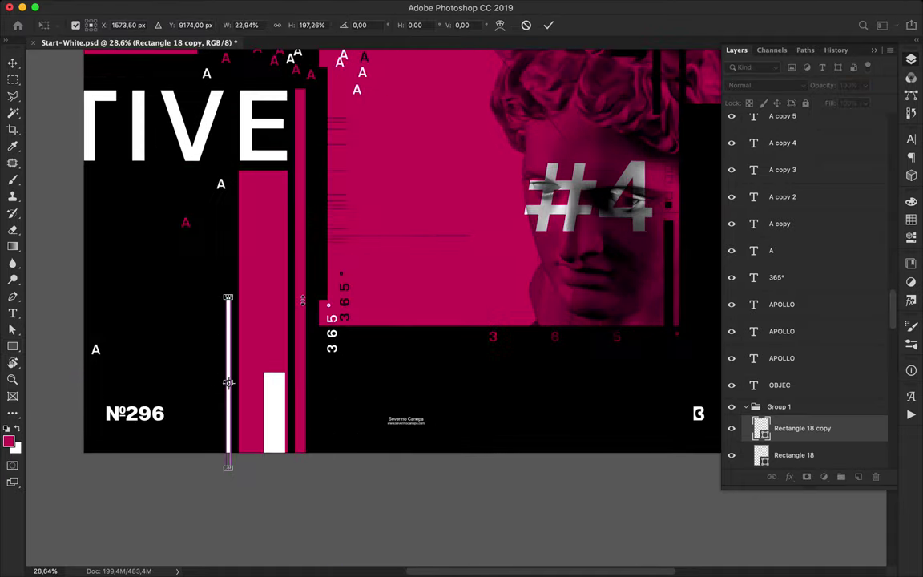
{"action": "key", "text": "Return"}
{"action": "left_click", "coordinate": [278, 477]}
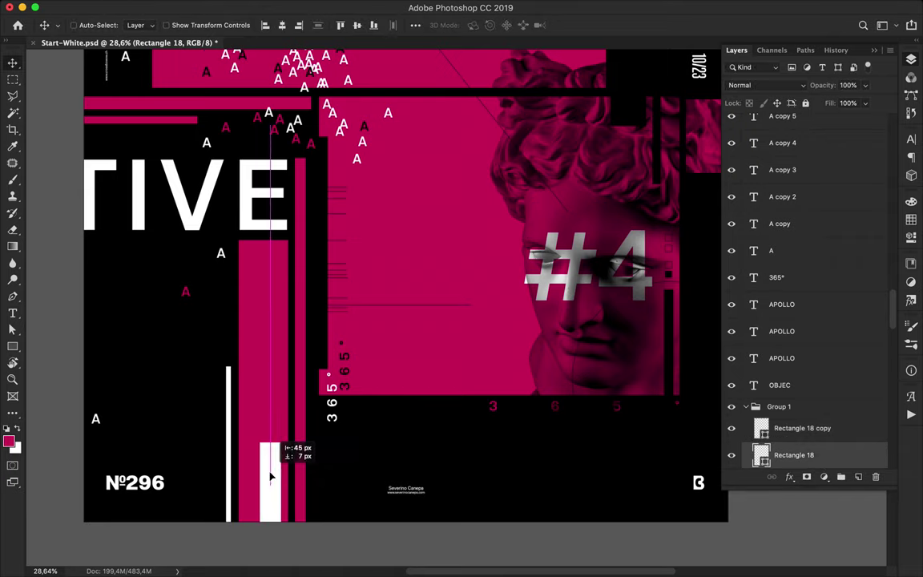
{"action": "scroll", "coordinate": [270, 478], "scroll_direction": "down", "scroll_amount": 2}
{"action": "scroll", "coordinate": [270, 476], "scroll_direction": "down", "scroll_amount": 2}
Draw a small white box beside the bottom credit text, nudged slightly down
{"action": "key", "text": "u"}
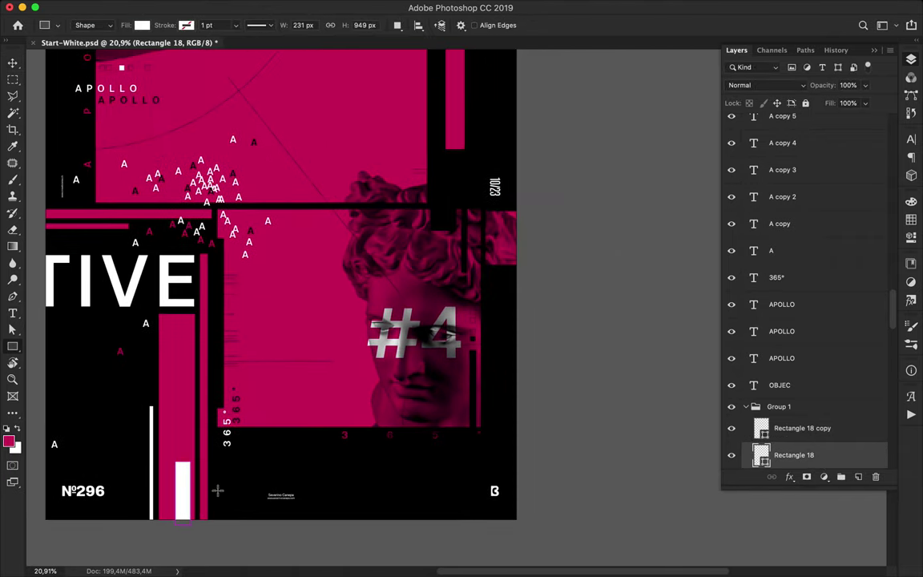
{"action": "left_click_drag", "start_coordinate": [256, 521], "coordinate": [262, 525]}
{"action": "key", "text": "shift+Down"}
{"action": "key", "text": "shift+Down"}
{"action": "key", "text": "shift+Down"}
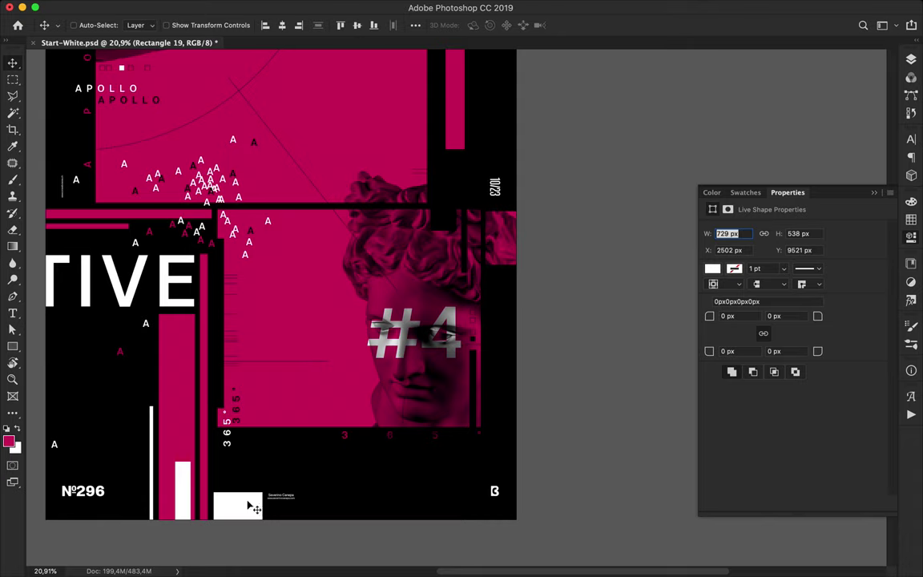
{"action": "scroll", "coordinate": [251, 507], "scroll_direction": "up", "scroll_amount": 5}
{"action": "scroll", "coordinate": [251, 507], "scroll_direction": "left", "scroll_amount": 2}
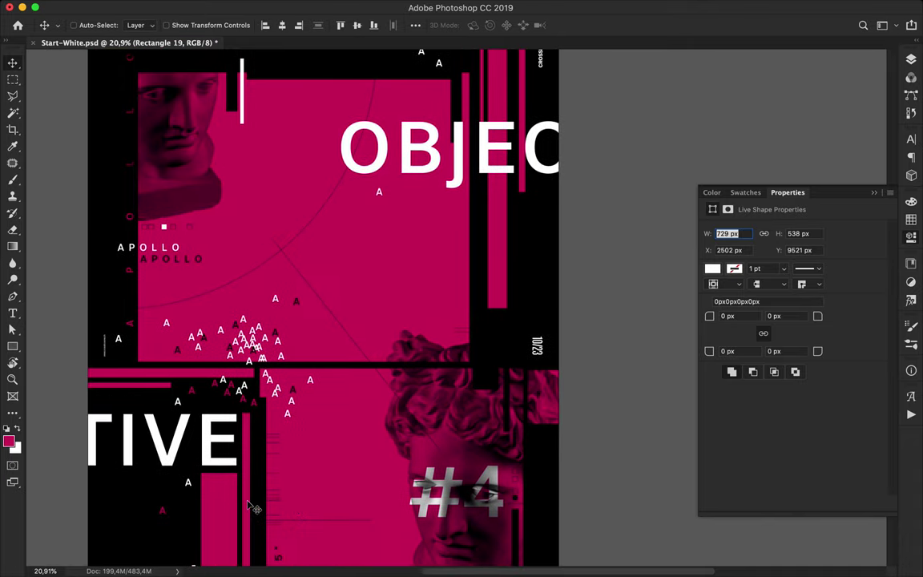
{"action": "scroll", "coordinate": [250, 506], "scroll_direction": "up", "scroll_amount": 1}
{"action": "scroll", "coordinate": [251, 506], "scroll_direction": "up", "scroll_amount": 1}
{"action": "scroll", "coordinate": [251, 507], "scroll_direction": "right", "scroll_amount": 1}
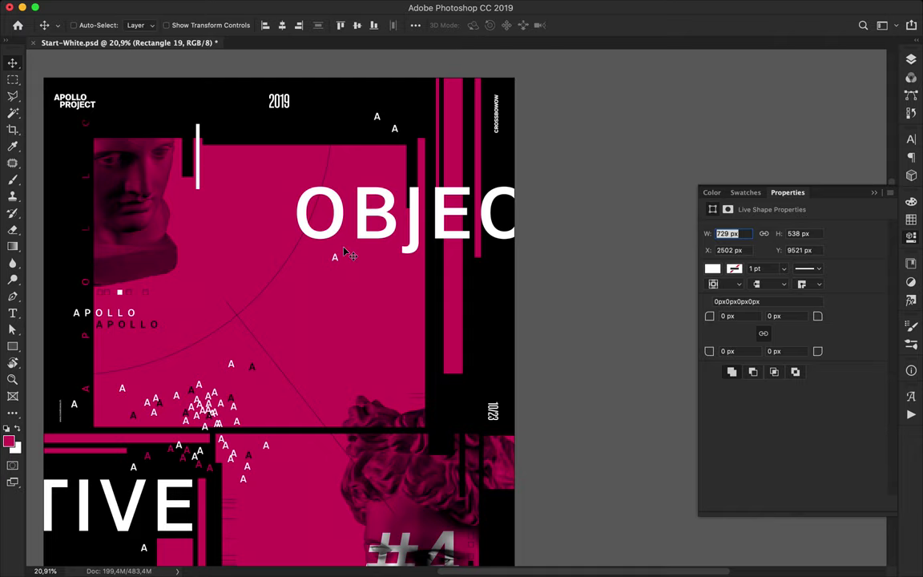
Draw a white line under OBJEC, a vertical bar by the statue's hair, and two short dashes
{"action": "key", "text": "u"}
{"action": "left_click_drag", "start_coordinate": [401, 270], "coordinate": [495, 273]}
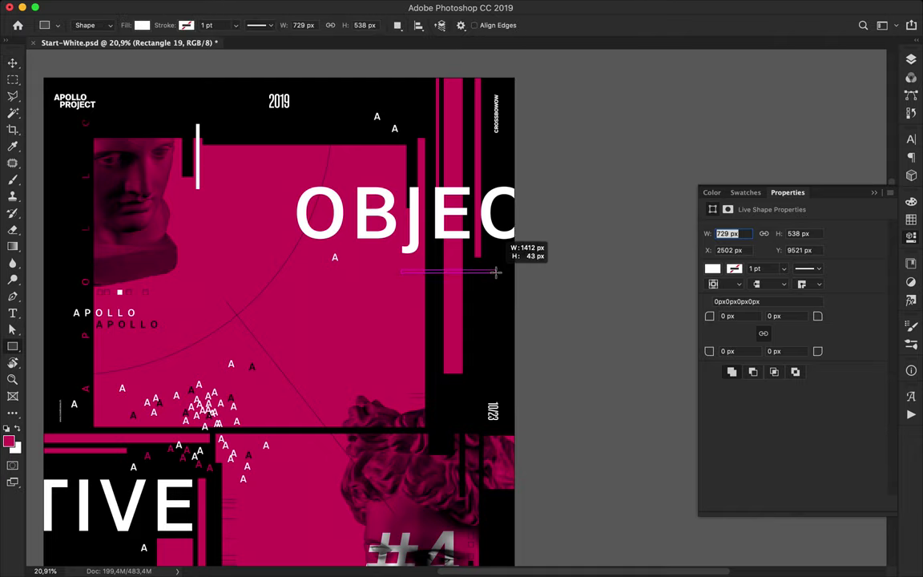
{"action": "scroll", "coordinate": [305, 265], "scroll_direction": "down", "scroll_amount": 4}
{"action": "left_click_drag", "start_coordinate": [320, 229], "coordinate": [329, 322]}
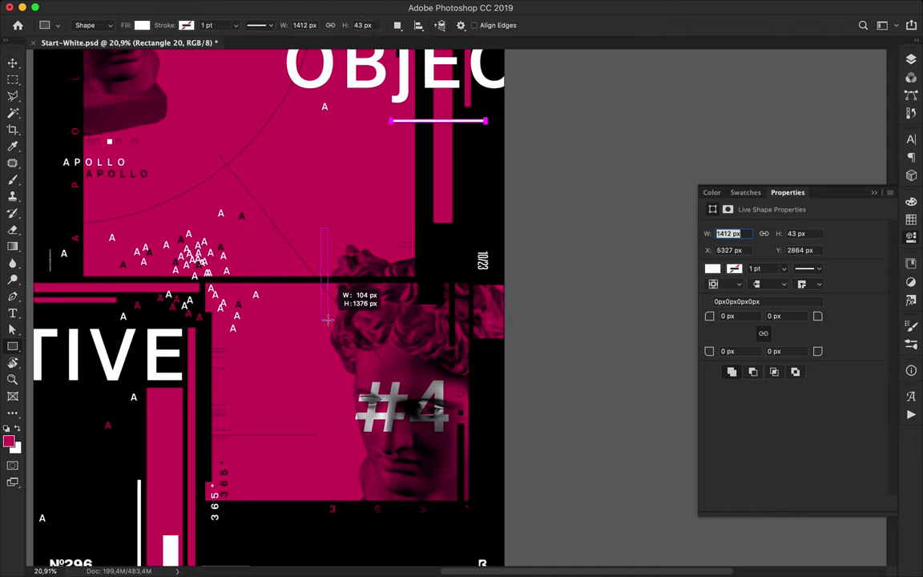
{"action": "key", "text": "v"}
{"action": "key", "text": "u"}
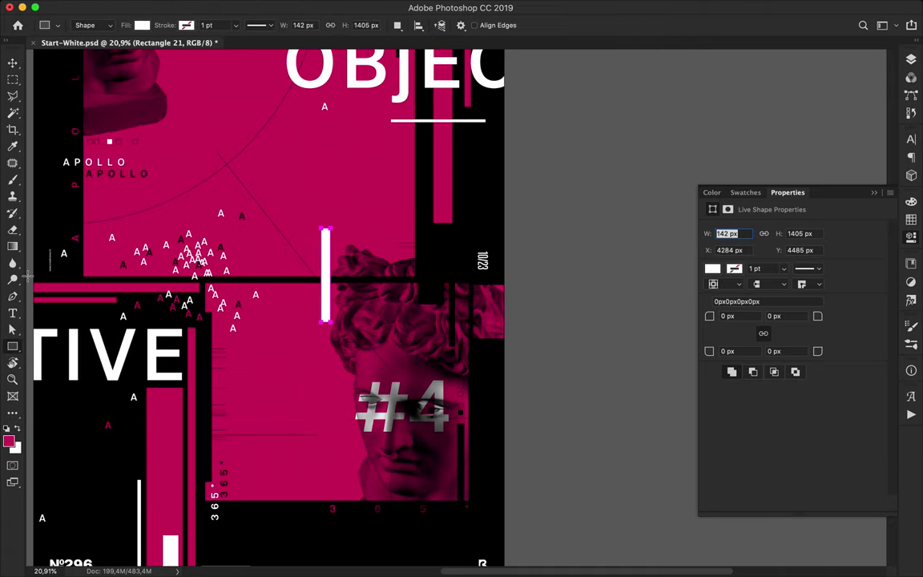
{"action": "left_click_drag", "start_coordinate": [32, 275], "coordinate": [69, 277]}
{"action": "left_click_drag", "start_coordinate": [165, 420], "coordinate": [225, 425]}
{"action": "key", "text": "v"}
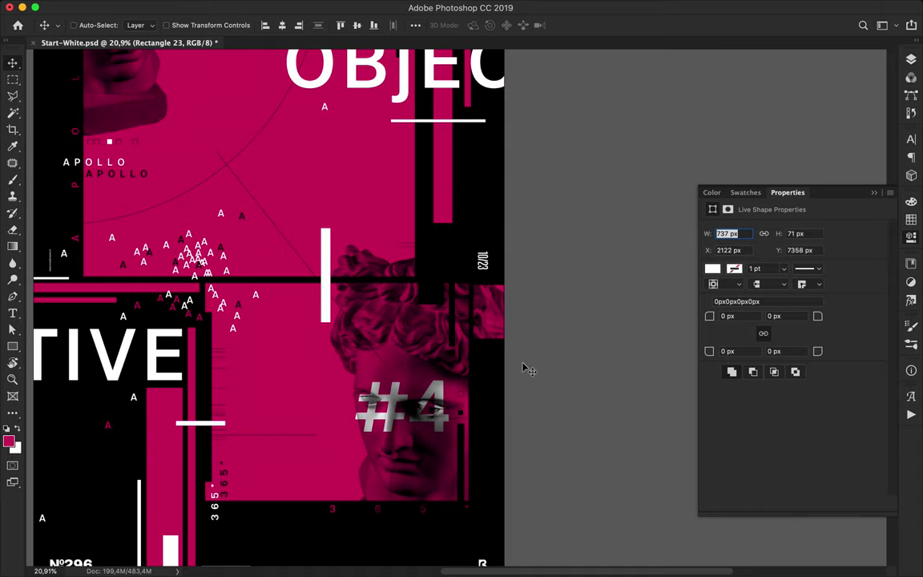
Shorten and narrow the vertical white bar with Free Transform
{"action": "key", "text": "ctrl+0"}
{"action": "left_click", "coordinate": [494, 320], "text": "ctrl"}
{"action": "key", "text": "ctrl+t"}
{"action": "mouse_move", "coordinate": [493, 287]}
{"action": "left_mouse_down"}
{"action": "mouse_move", "coordinate": [502, 329]}
{"action": "mouse_move", "coordinate": [553, 315]}
{"action": "left_mouse_up"}
{"action": "key", "text": "Return"}
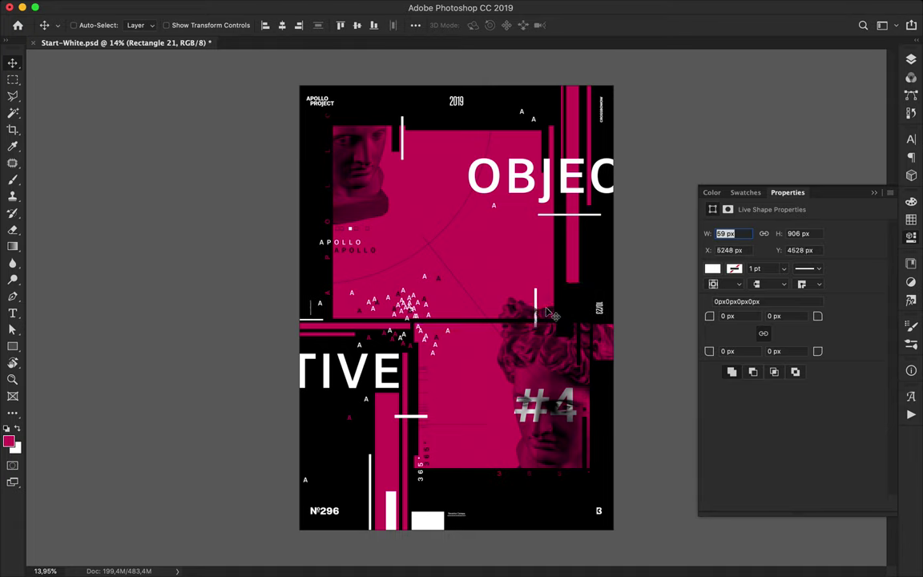
Save the Apollo Project poster document with Ctrl+S
{"action": "key", "text": "ctrl+s"}
{"action": "left_click", "coordinate": [625, 7]}
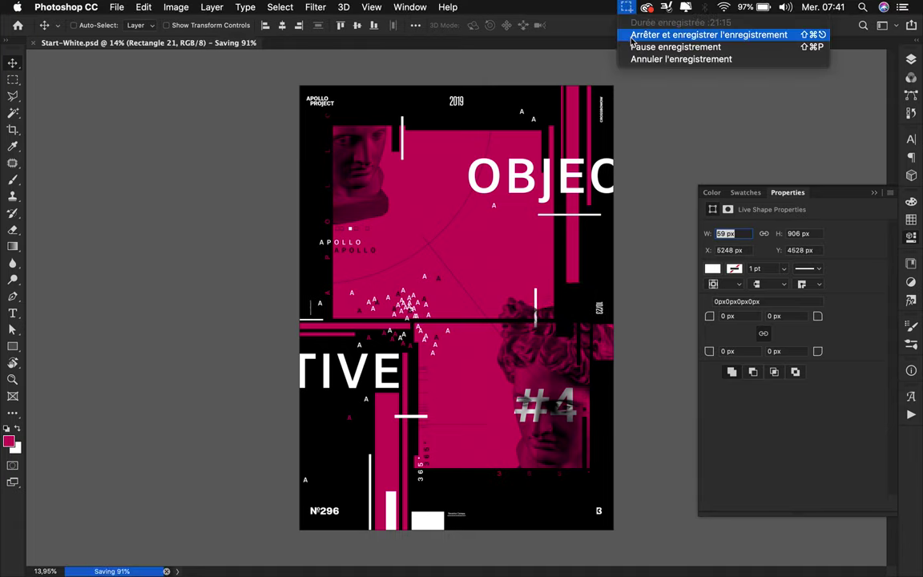
{"action": "left_click", "coordinate": [705, 35]}
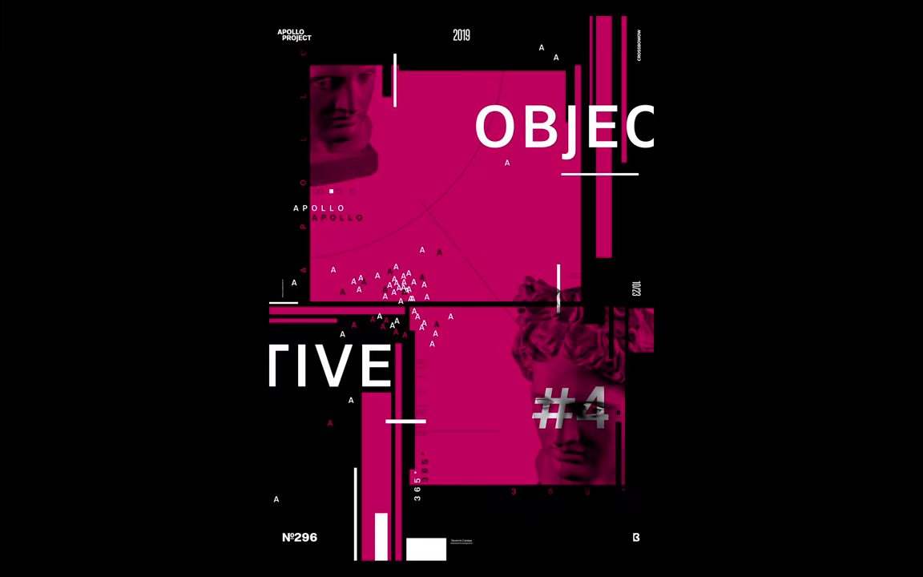